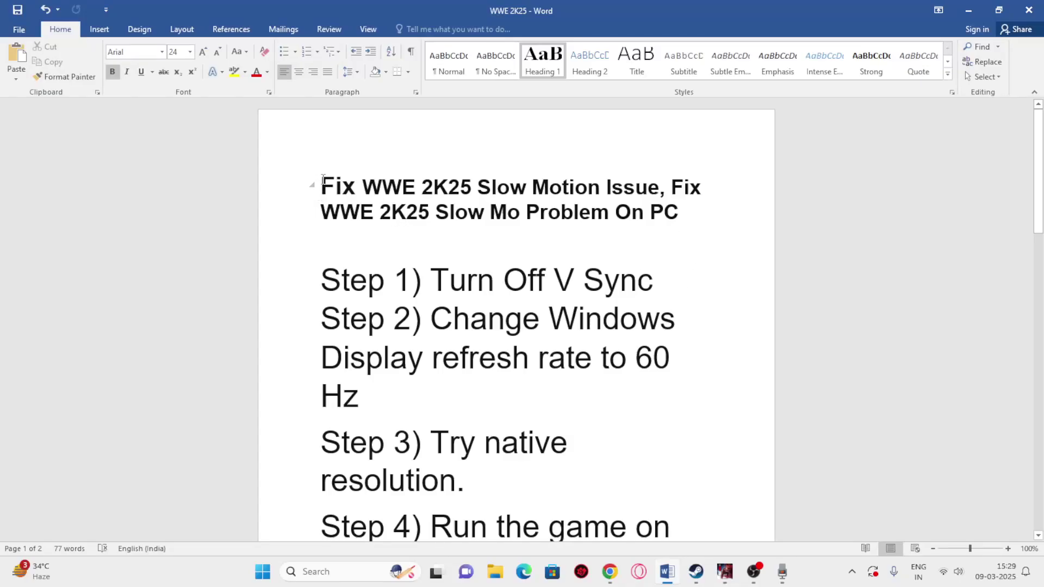
Highlight the document heading and the 'Step 1) Turn Off V Sync' line in Word
left_click_drag(323, 181, 430, 175)
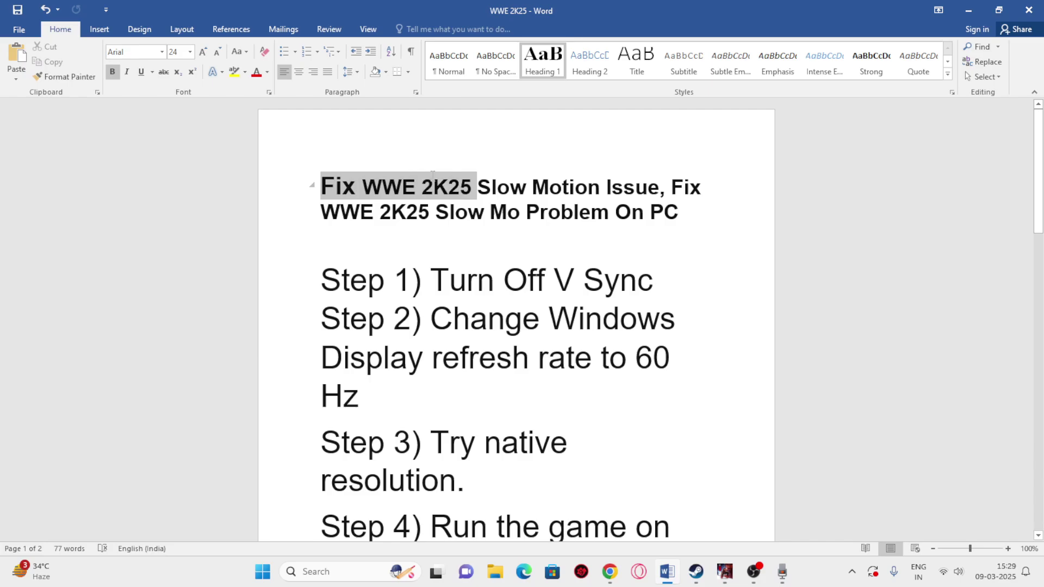
left_click(445, 182)
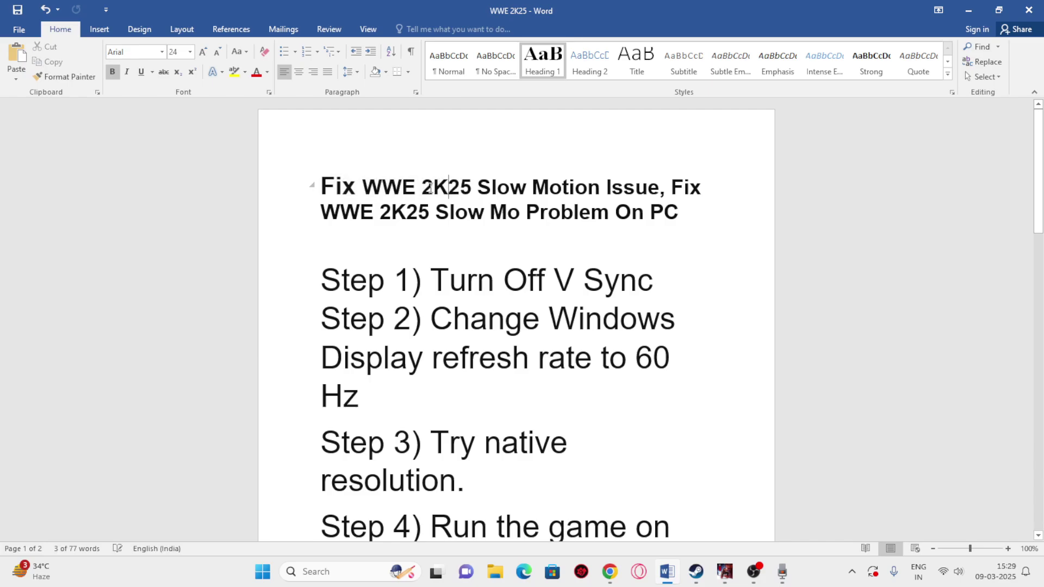
left_click_drag(434, 185, 643, 195)
left_click(702, 218)
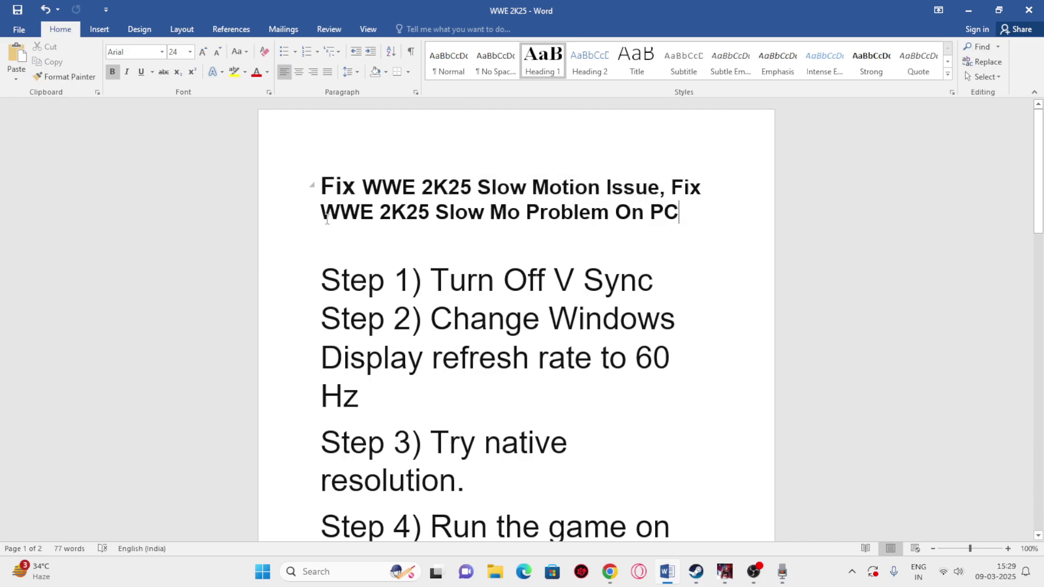
left_click_drag(363, 211, 699, 218)
left_click(701, 220)
left_click_drag(346, 280, 624, 281)
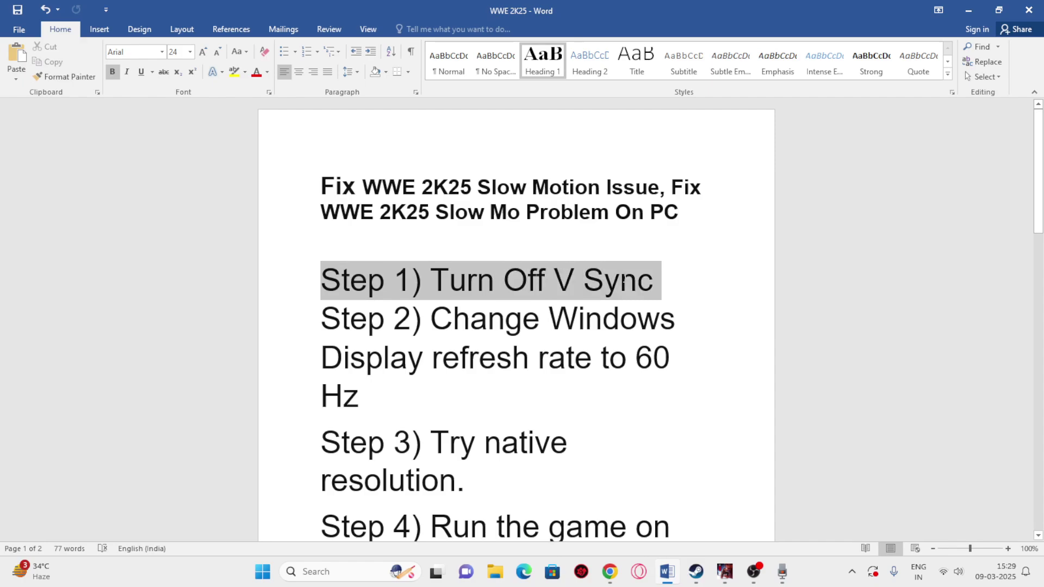
left_click(680, 284)
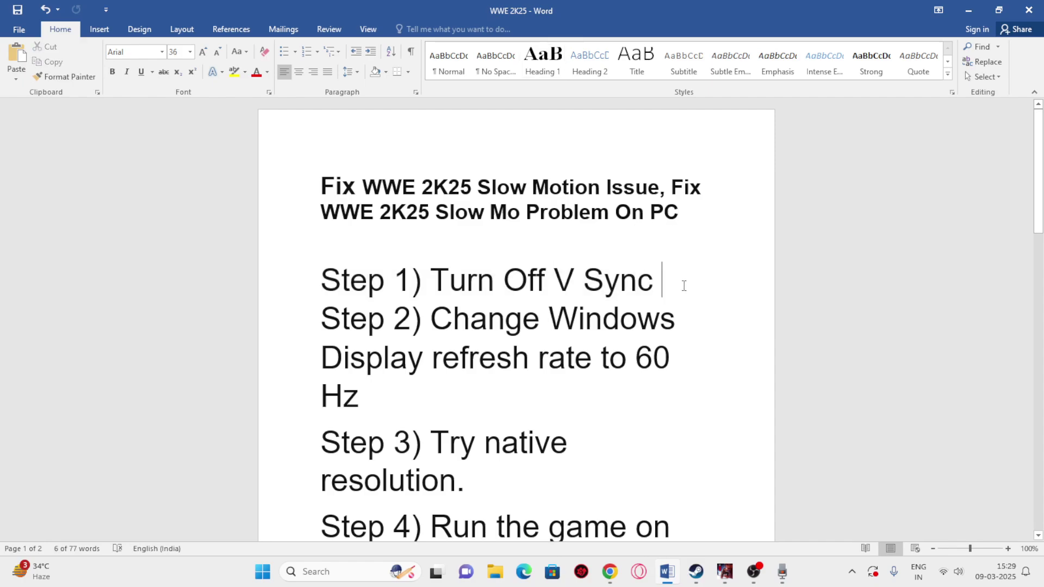
Switch to WWE 2K25 and open Extras > Graphics Settings
left_click(723, 572)
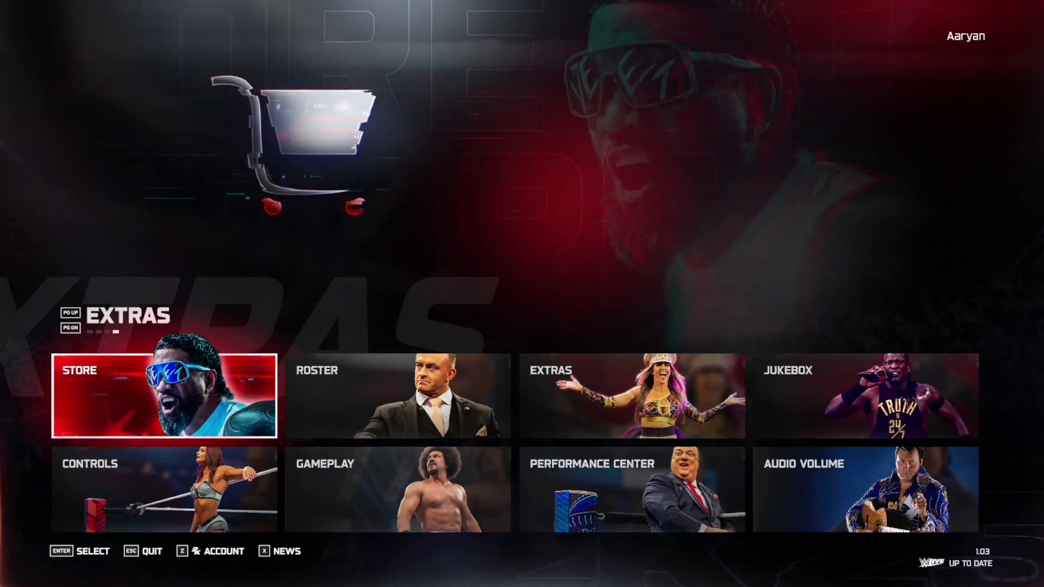
key("Right")
key("Right")
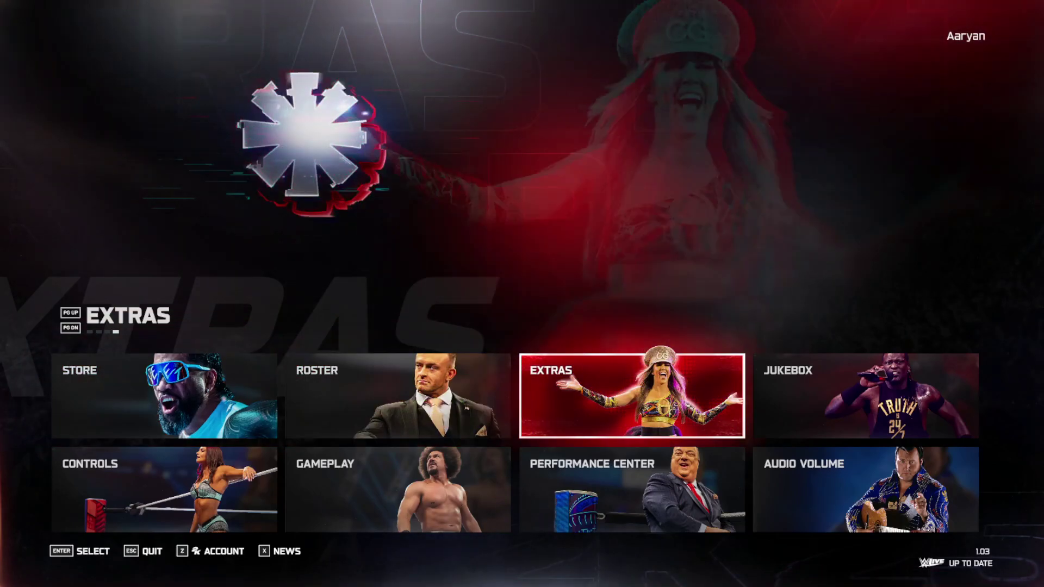
key("Return")
key("Right")
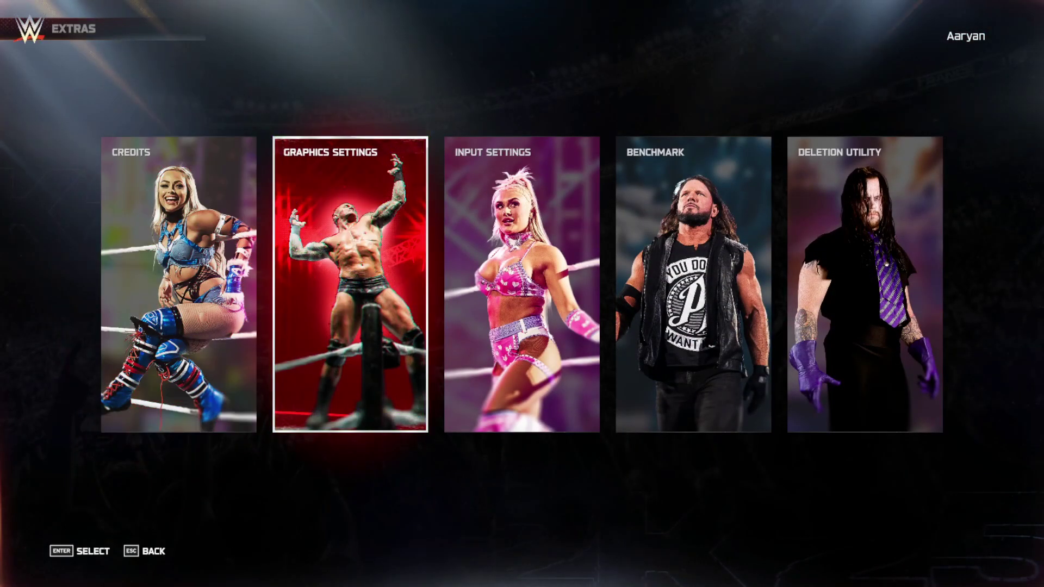
key("Return")
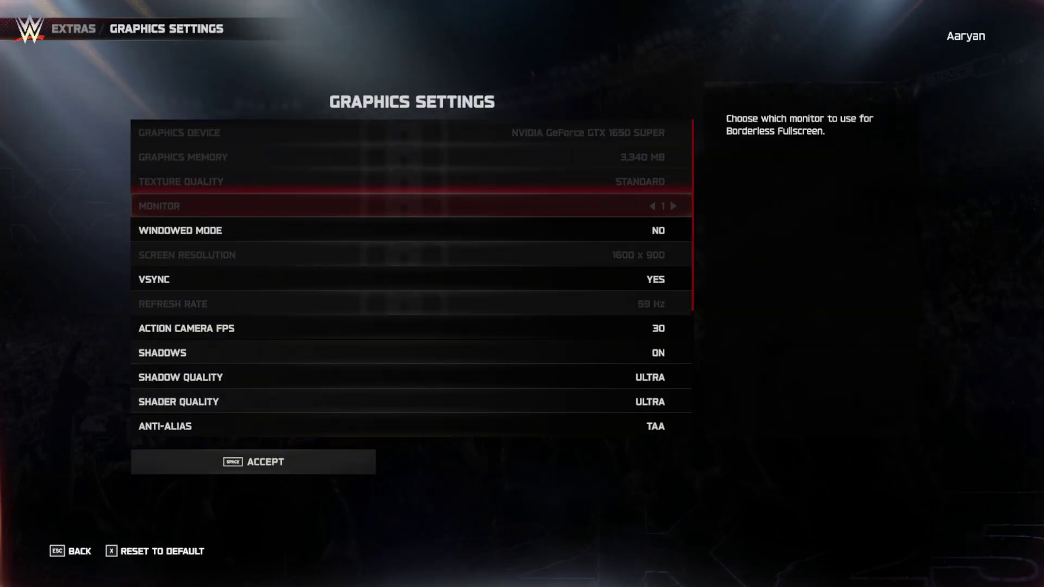
Set VSYNC to NO and accept the graphics settings
key("Up")
key("Up")
key("Up")
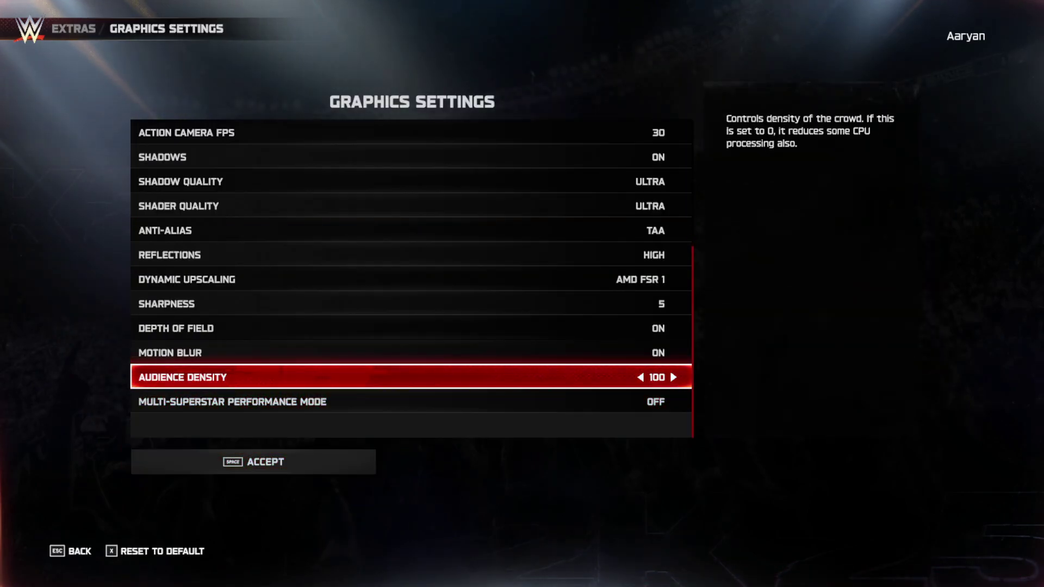
key("Up")
key("Up")
key("Up")
key("Up")
key("Up")
key("Up")
key("Up")
key("Up")
key("Up")
key("Up")
key("Up")
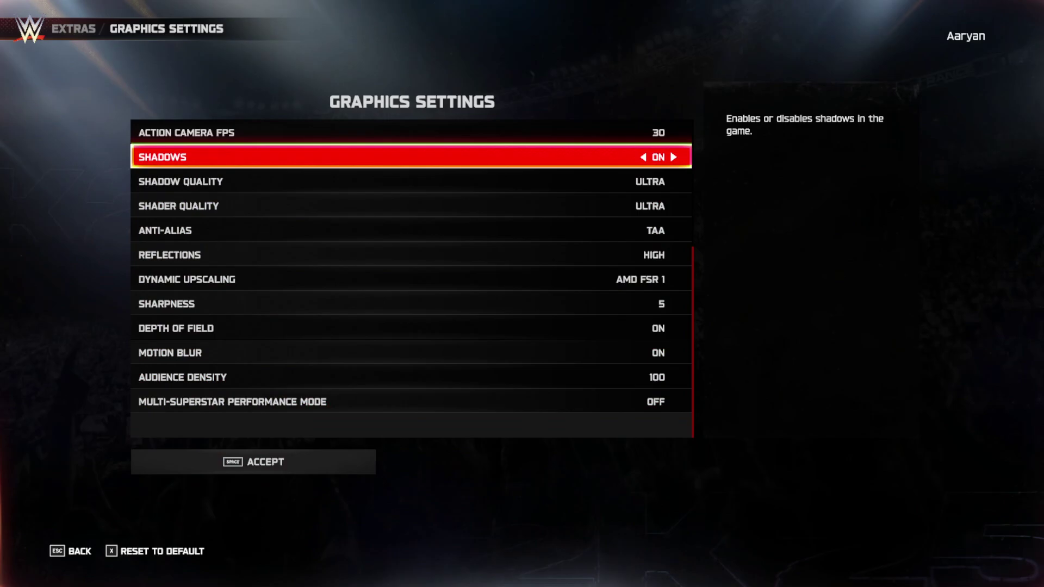
key("Up")
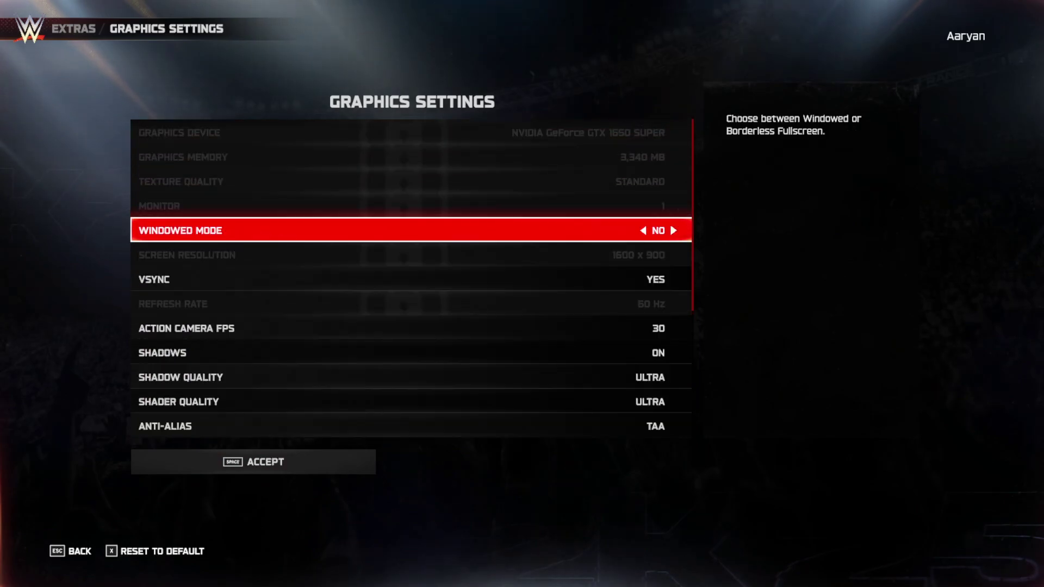
key("Down")
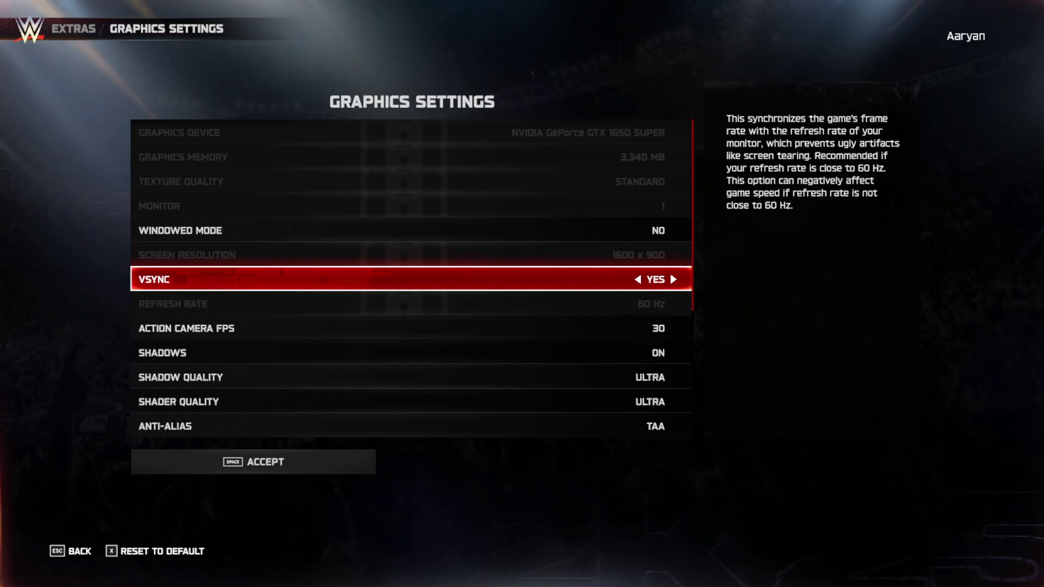
key("Right")
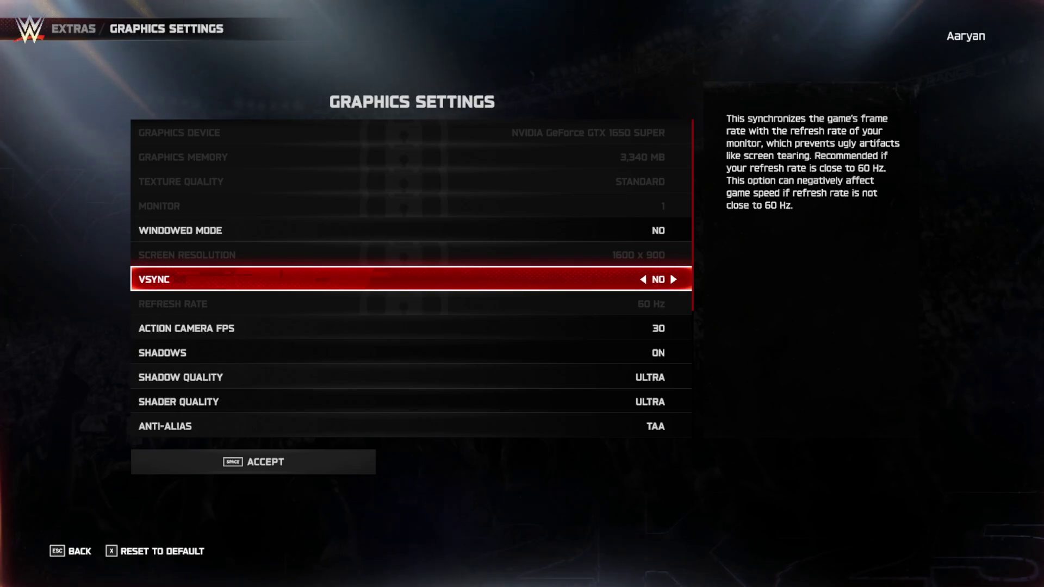
key("Down")
key("Down")
key("Down")
key("Down")
key("Down")
key("Down")
key("Down")
key("Down")
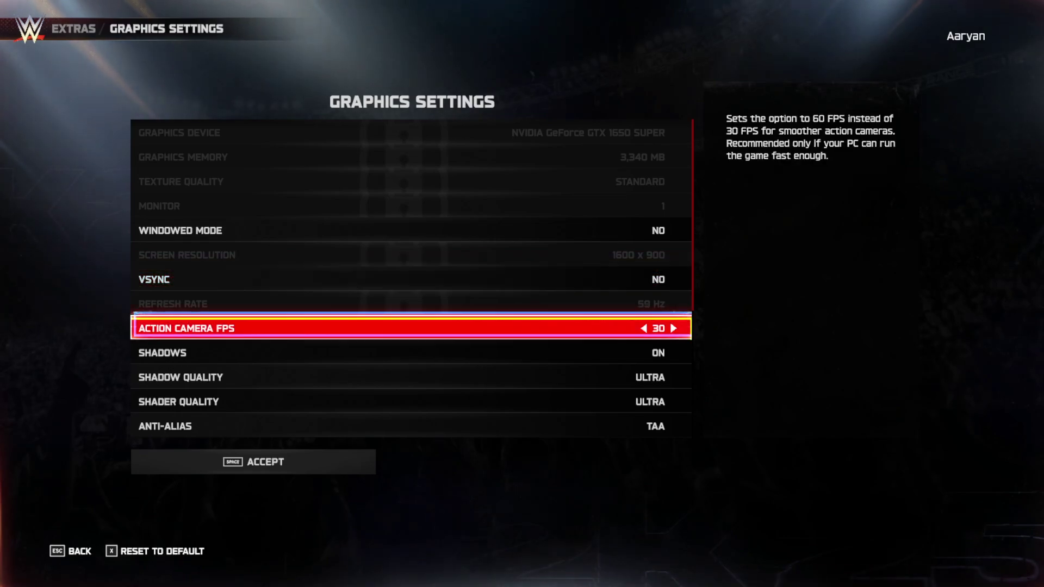
key("Down")
key("Down")
key("Down")
key("Down")
key("Down")
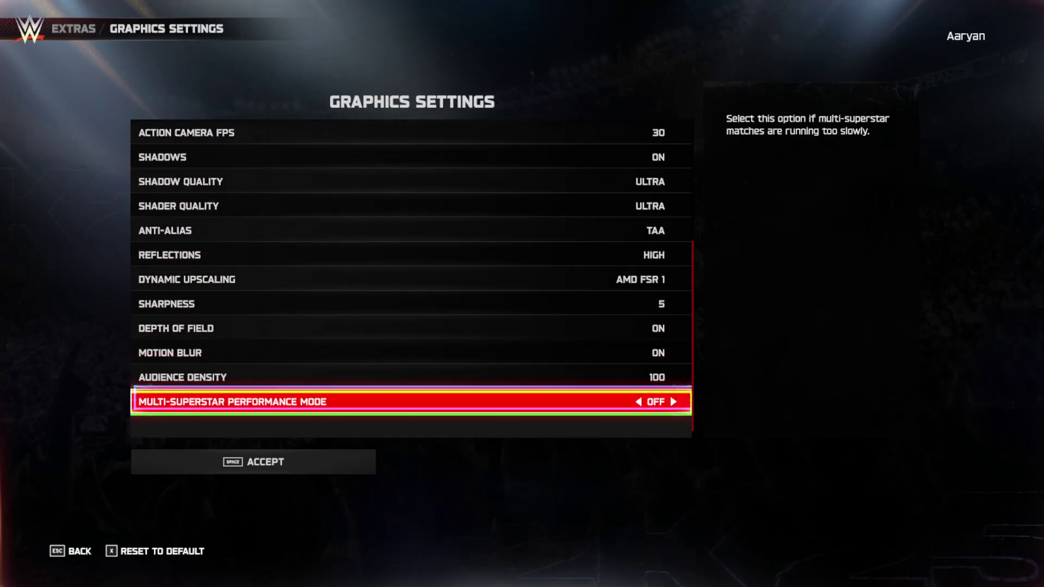
key("space")
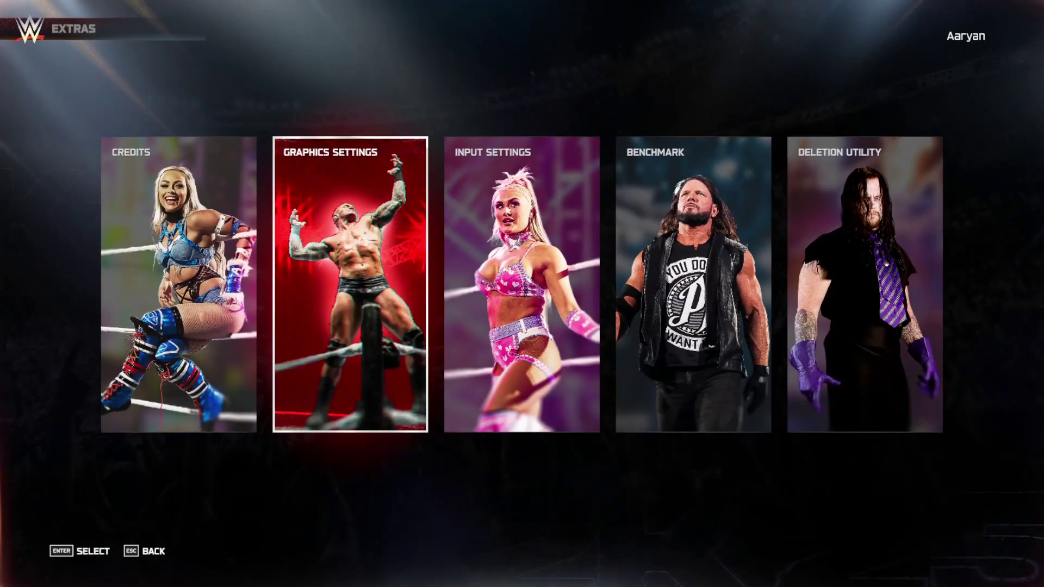
Reopen the graphics settings, switch VSYNC back on and apply
key("Return")
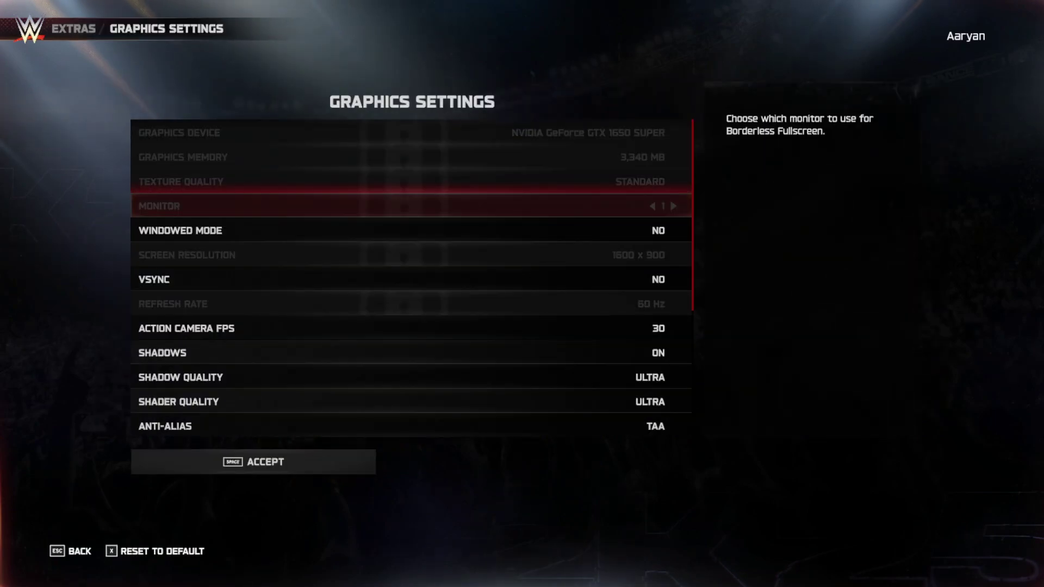
key("Down")
key("Down")
key("Down")
key("Up")
key("Right")
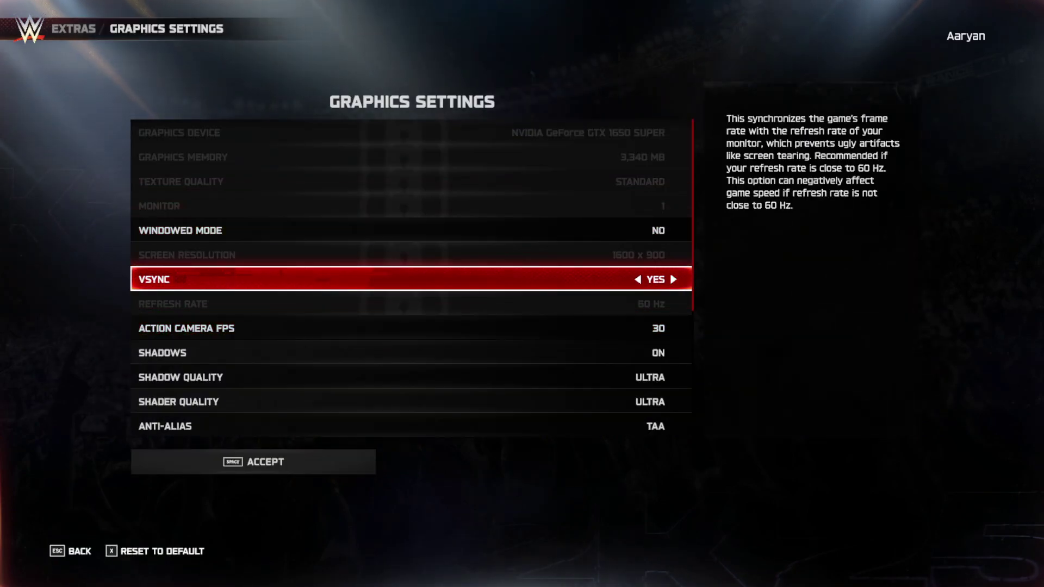
key("Down")
key("Down")
key("Down")
key("Down")
key("Down")
key("Down")
key("Down")
key("Down")
key("Down")
key("Down")
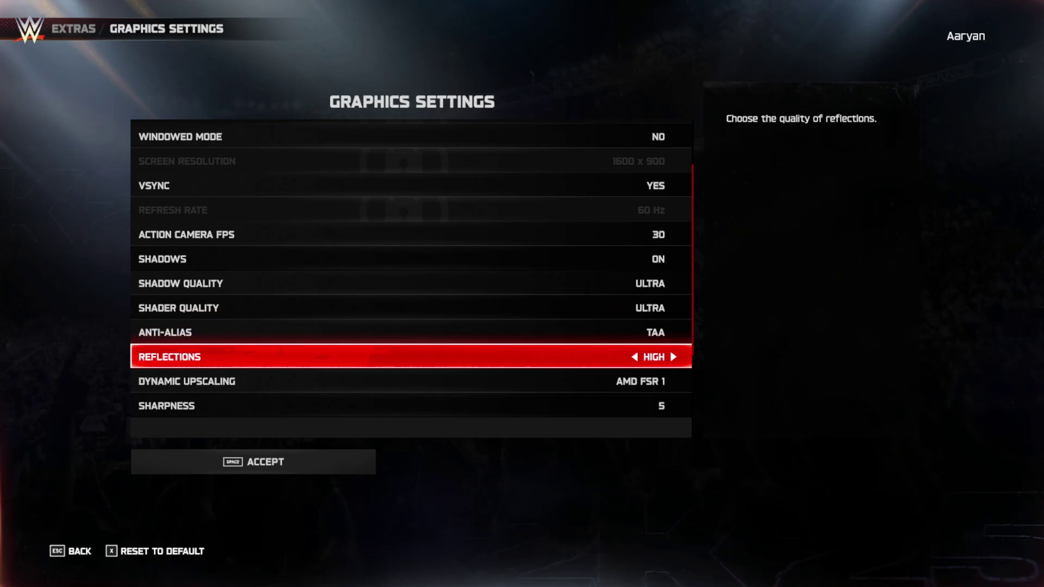
key("Down")
key("Down")
key("Down")
key("Down")
key("Down")
key("Up")
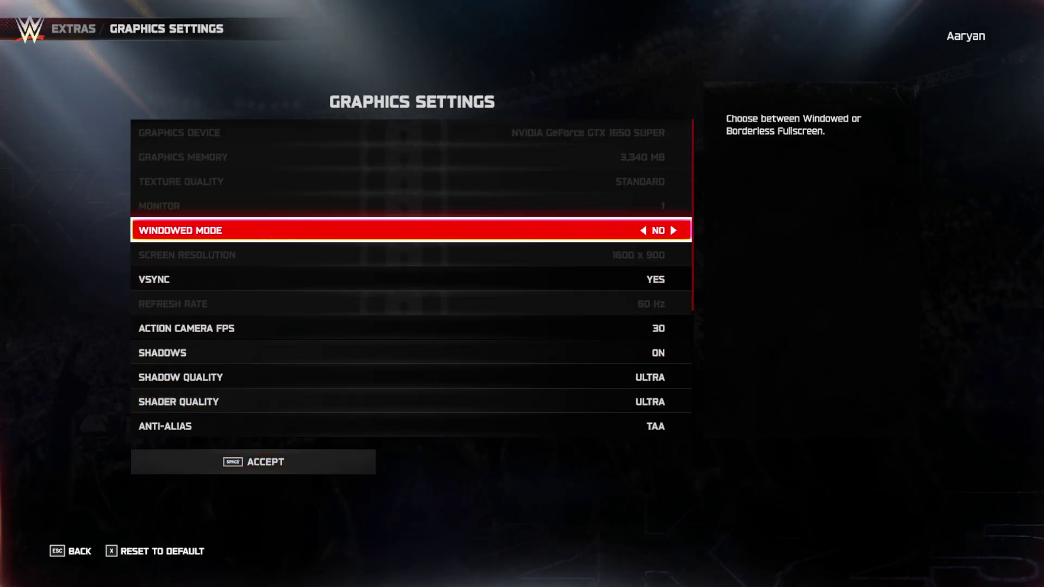
key("Up")
key("space")
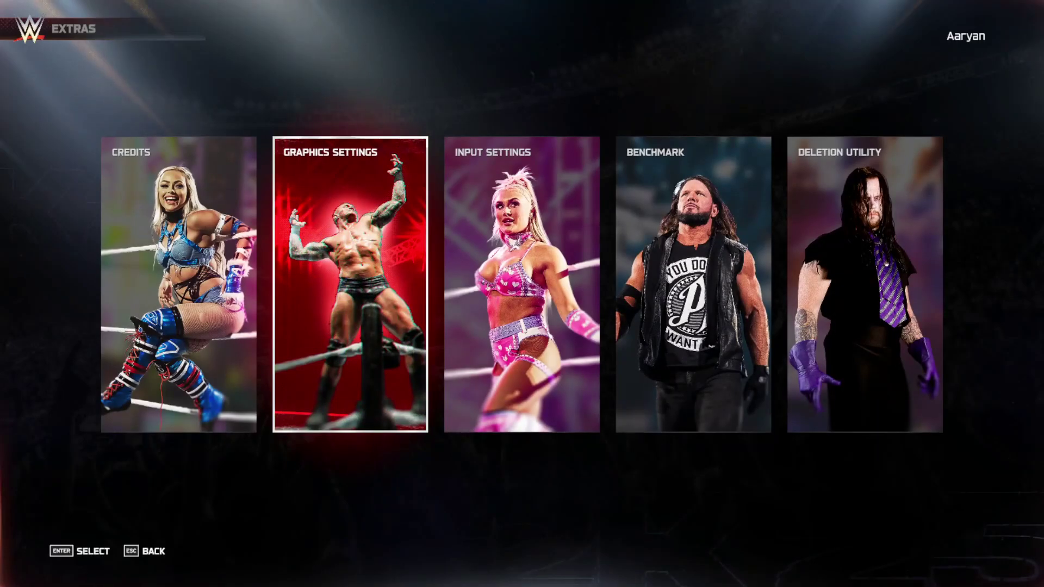
Reopen the graphics settings, set VSYNC to NO again and accept
key("Return")
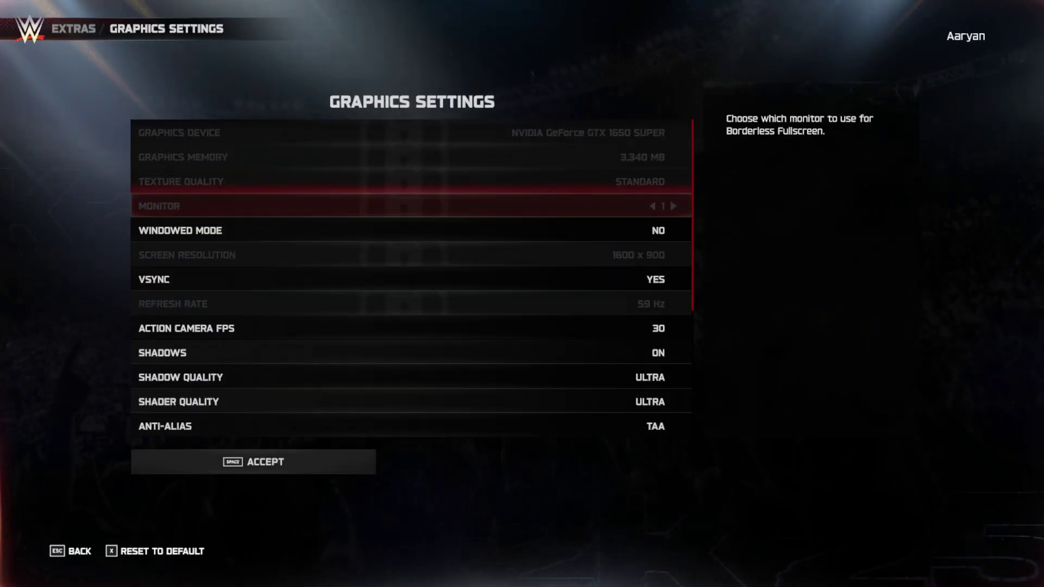
key("Down")
key("Down")
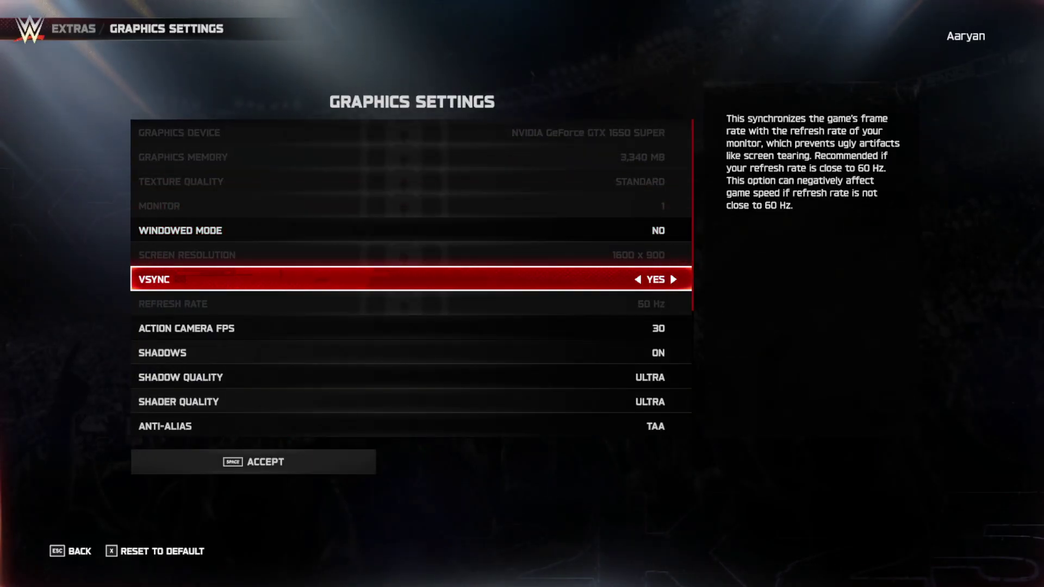
key("Left")
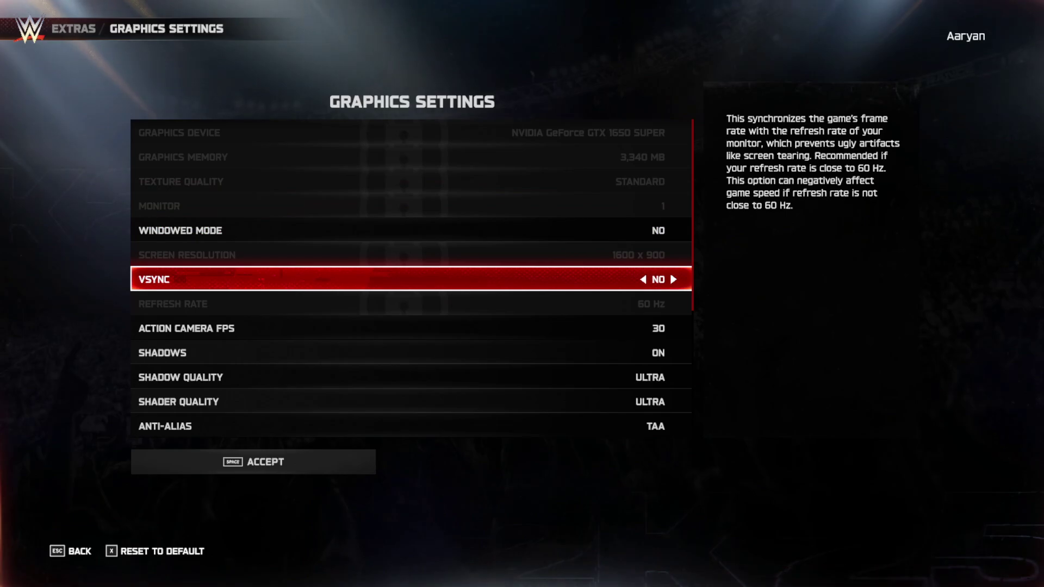
key("space")
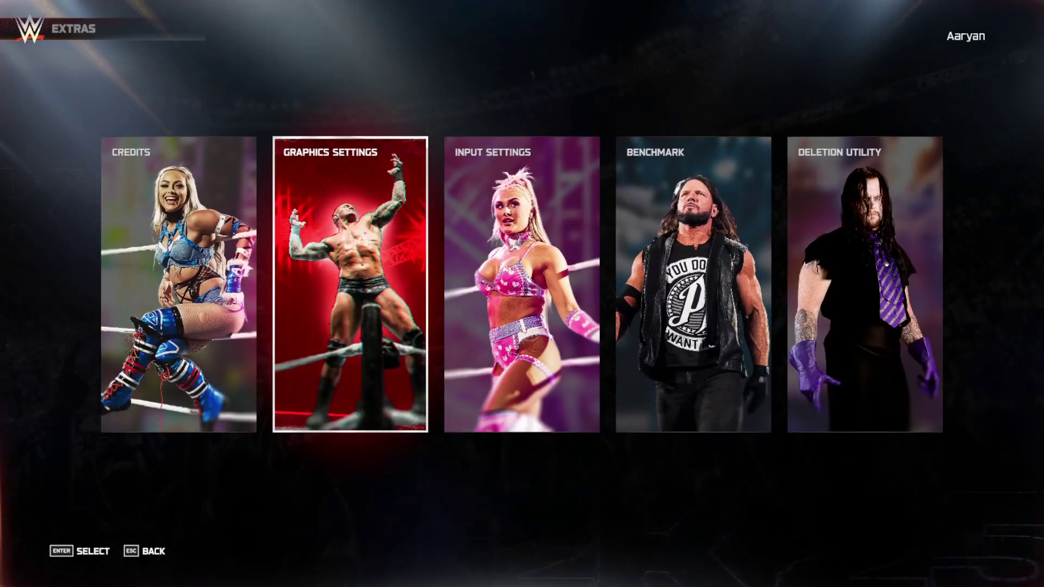
key("super")
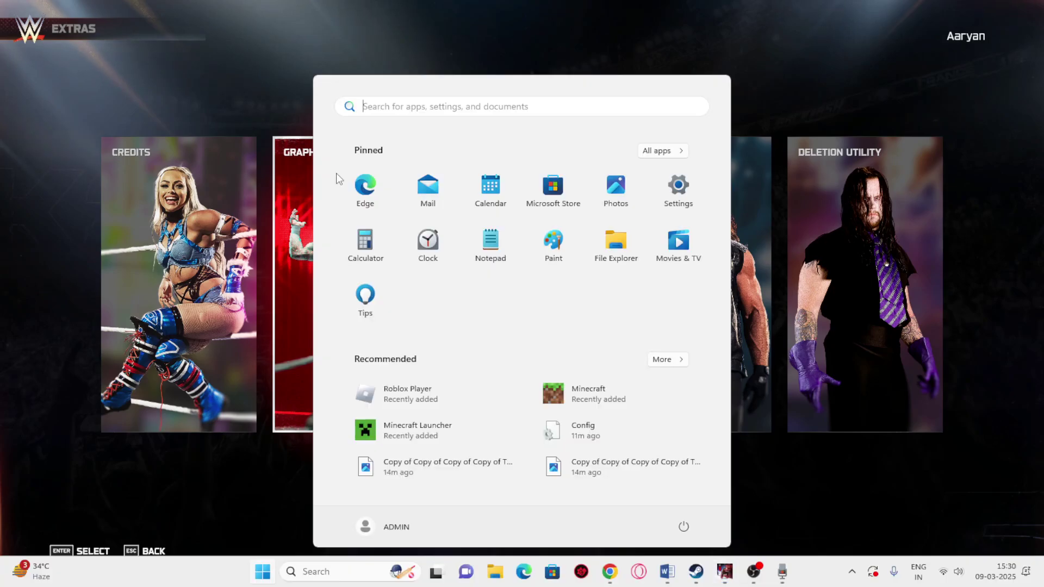
Return to the Word step list, highlight the Step 2 refresh-rate text, and start a Windows search
left_click(701, 577)
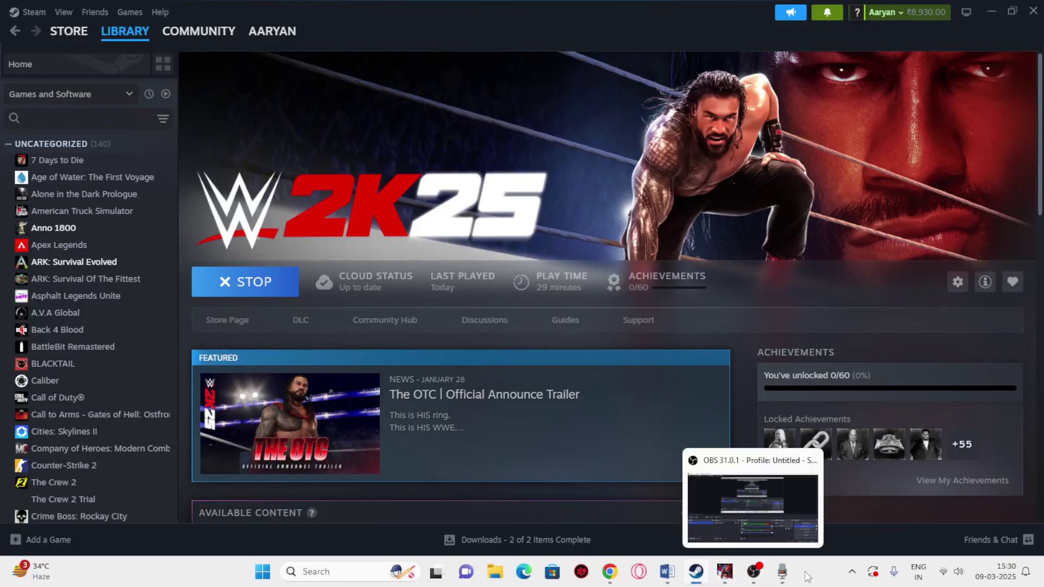
left_click(667, 571)
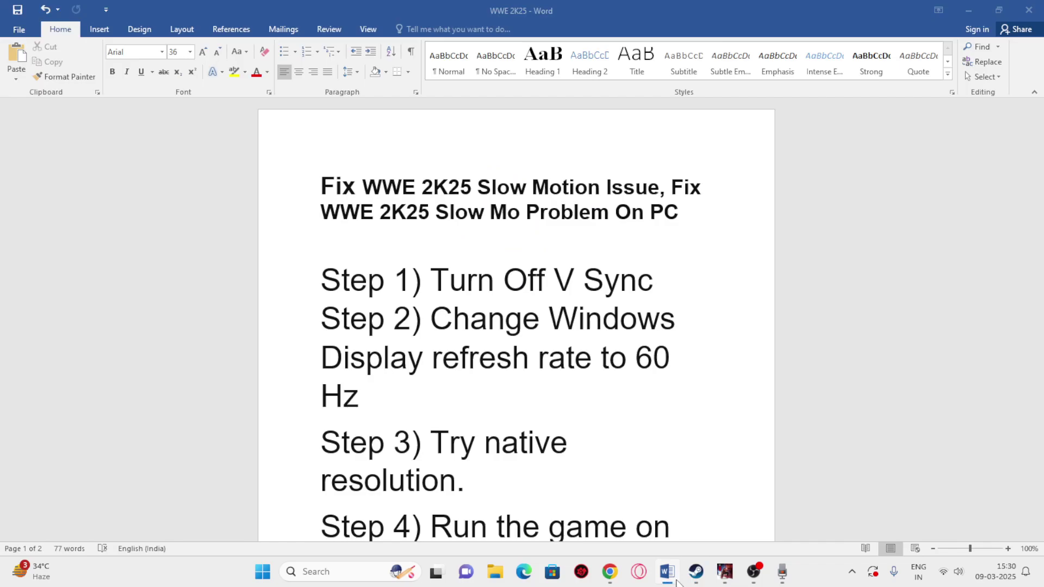
left_click_drag(436, 321, 699, 390)
left_click(631, 393)
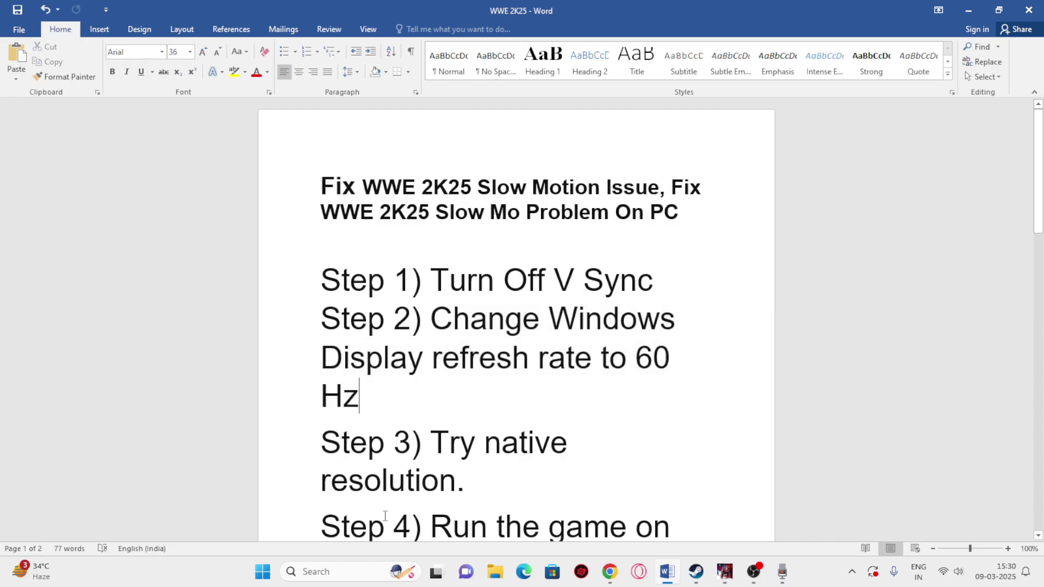
left_click(335, 569)
Check Settings' System > Display > Advanced display for 1600 × 900 at 60 Hz, then close Settings
type("set")
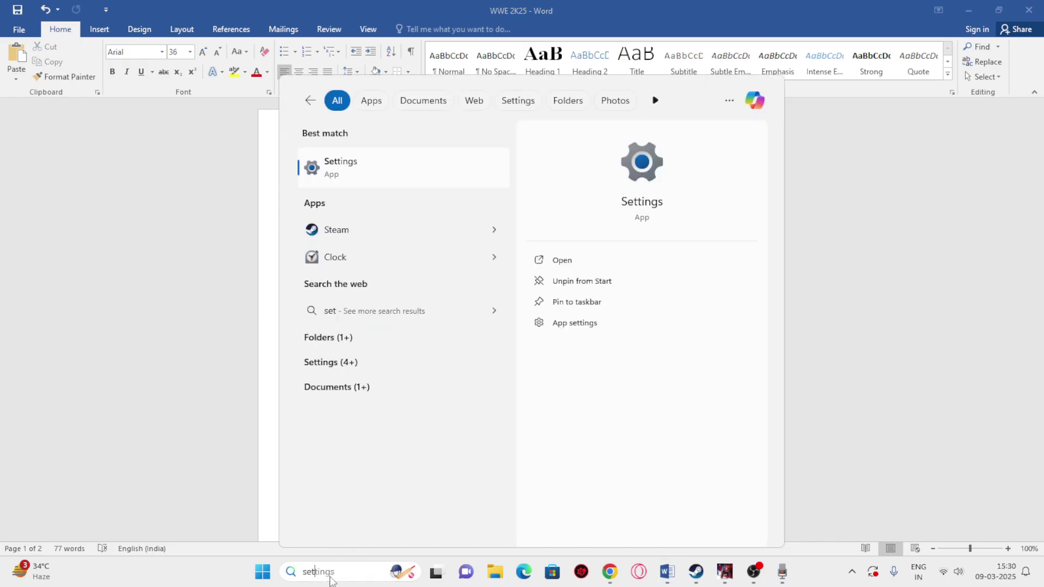
left_click(340, 168)
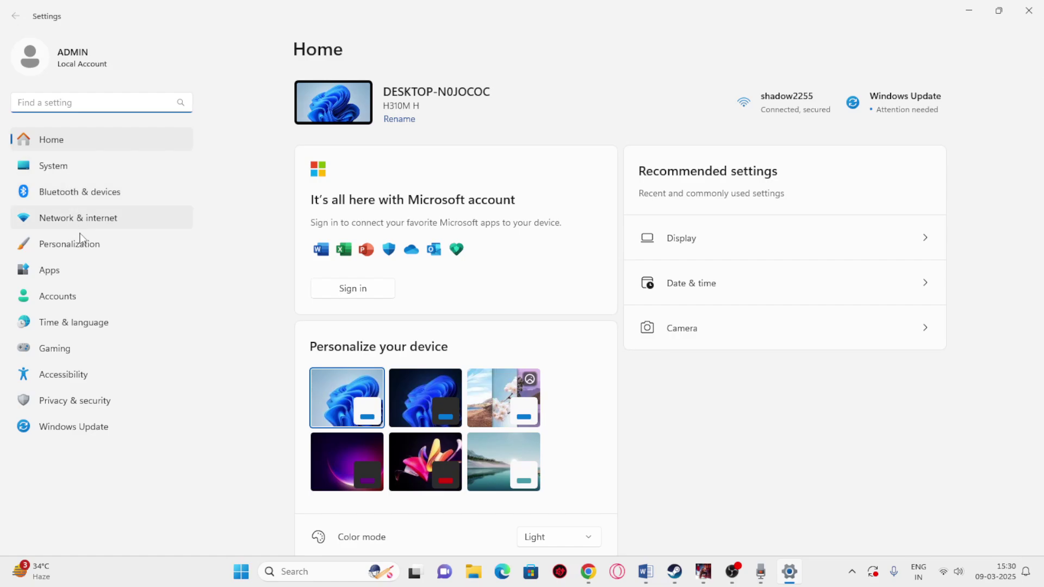
left_click(63, 174)
left_click(462, 186)
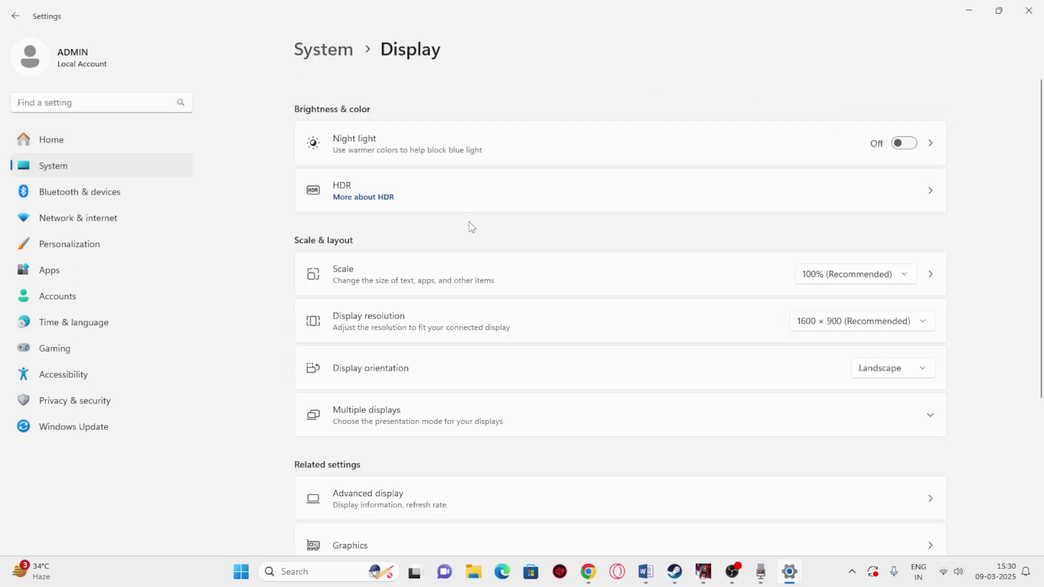
scroll(468, 310, "down", 5)
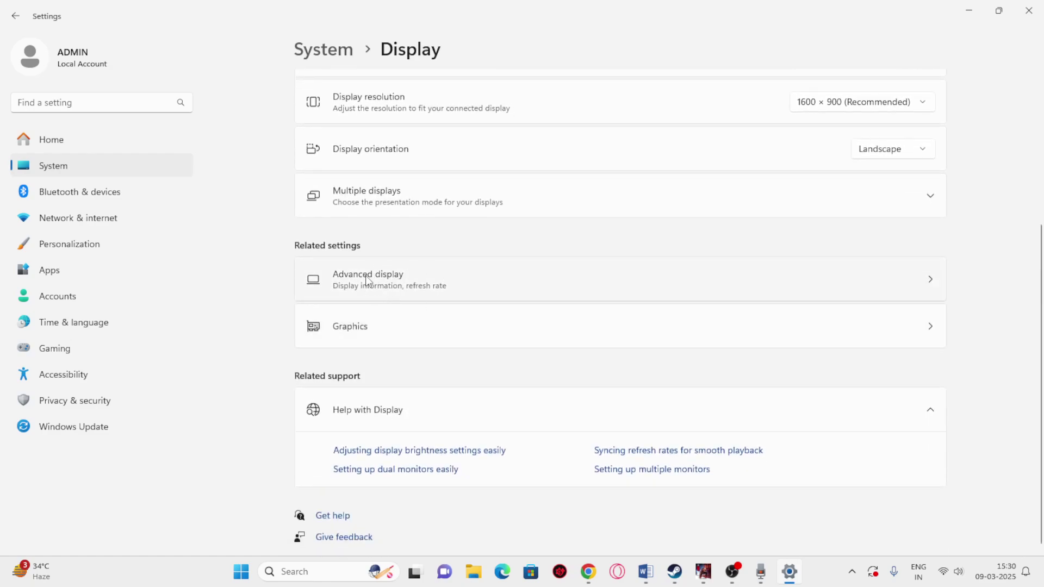
left_click(424, 279)
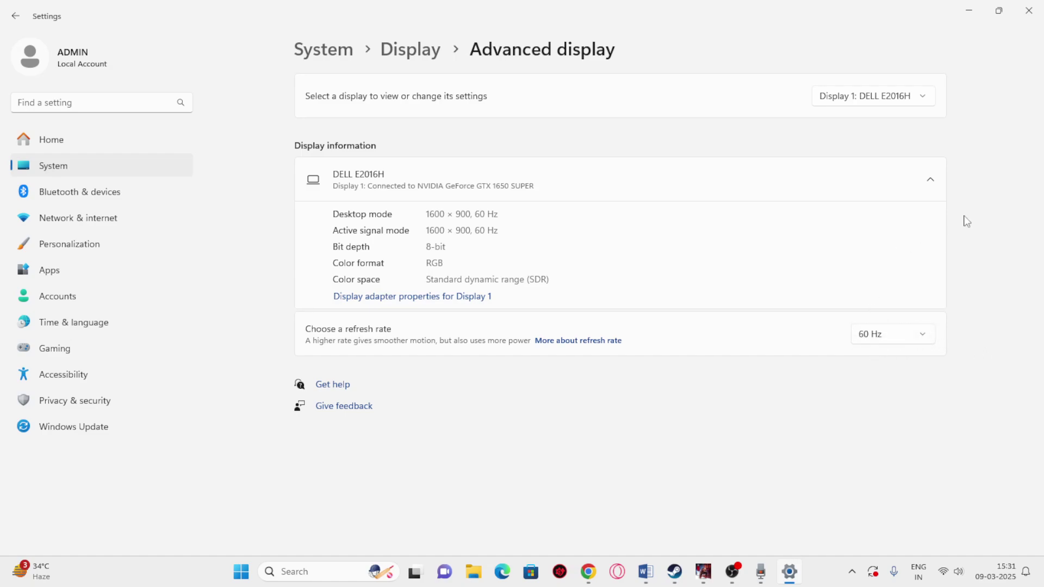
left_click(1029, 10)
Highlight 'Step 3) Try native resolution' in Word, then start a Windows search
scroll(422, 359, "down", 3)
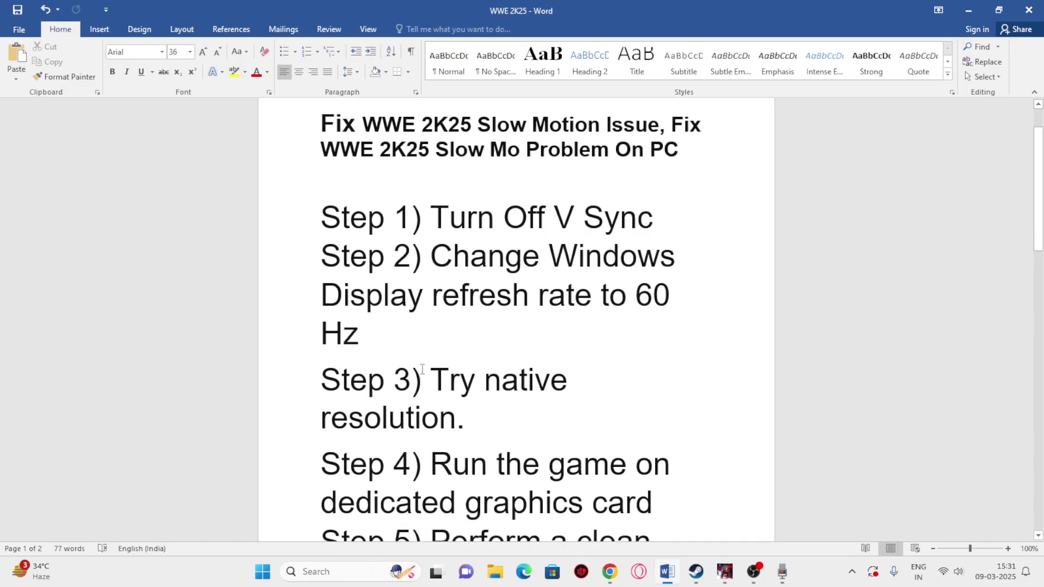
left_click_drag(436, 343, 566, 373)
left_click(618, 388)
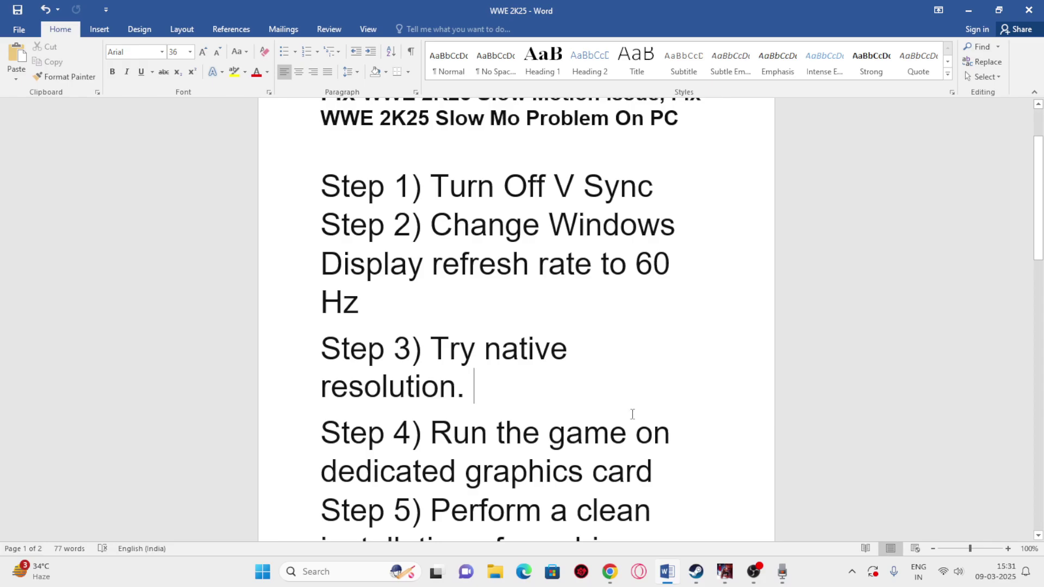
left_click(356, 572)
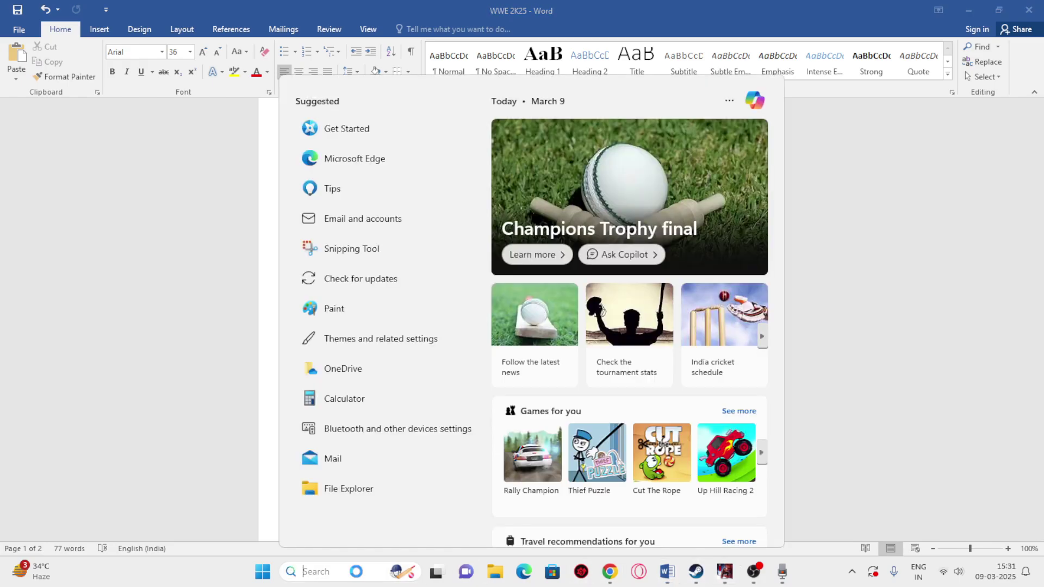
Open Settings' Display page and keep the resolution at 1600 × 900 (Recommended)
type("set")
left_click(348, 169)
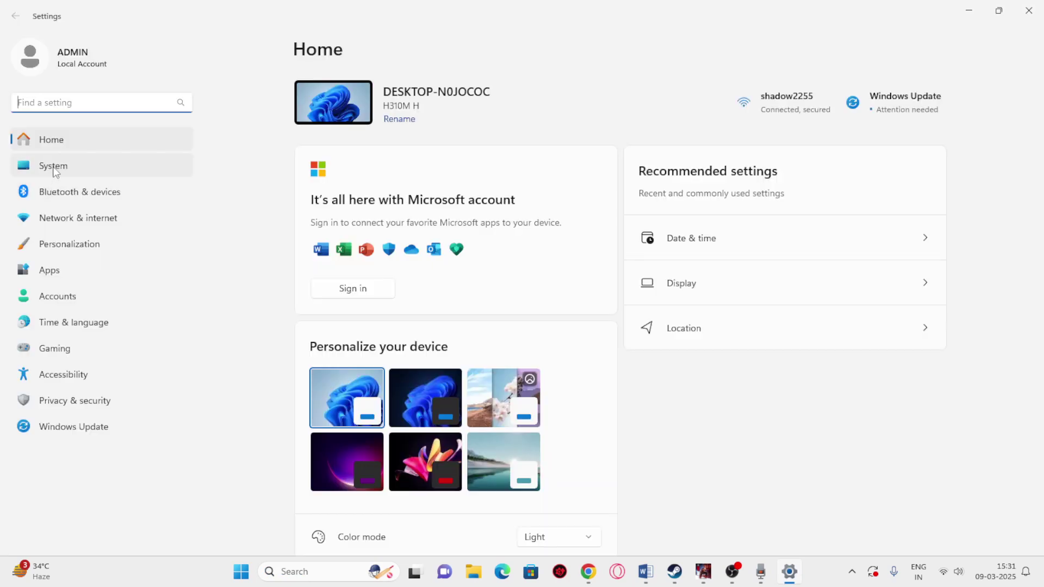
left_click(48, 165)
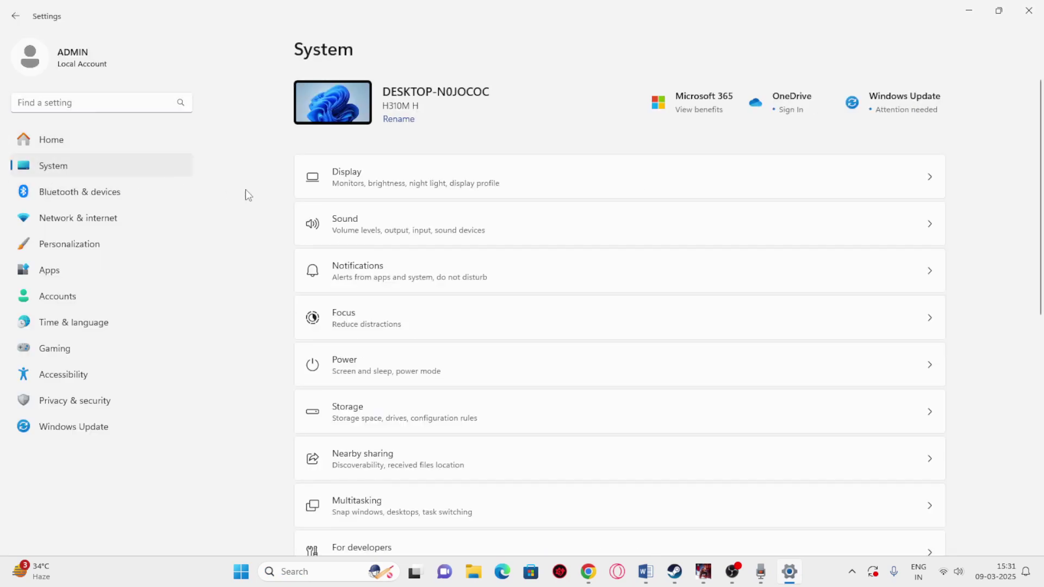
left_click(405, 190)
scroll(981, 299, "down", 2)
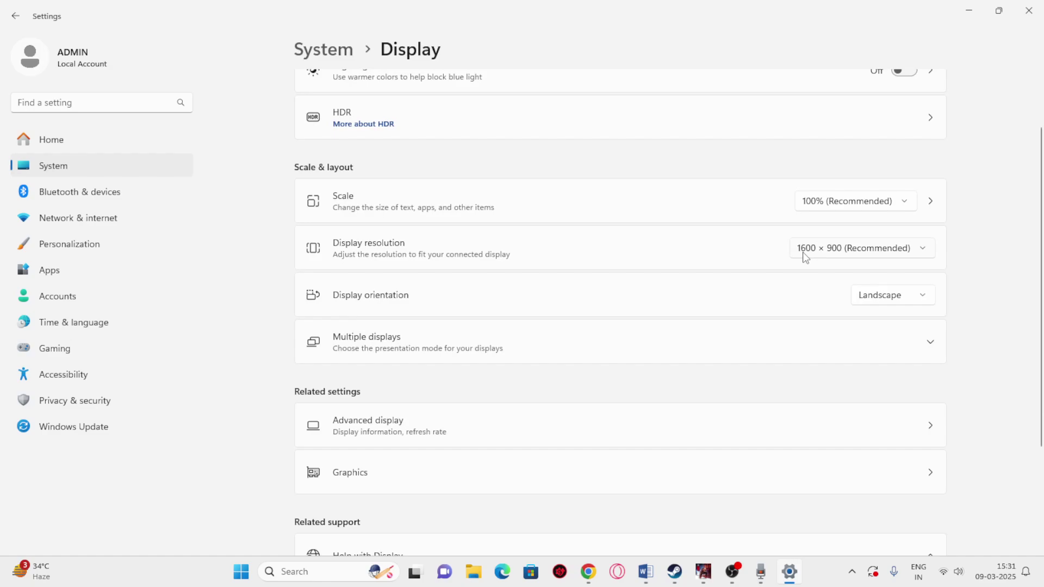
left_click(921, 249)
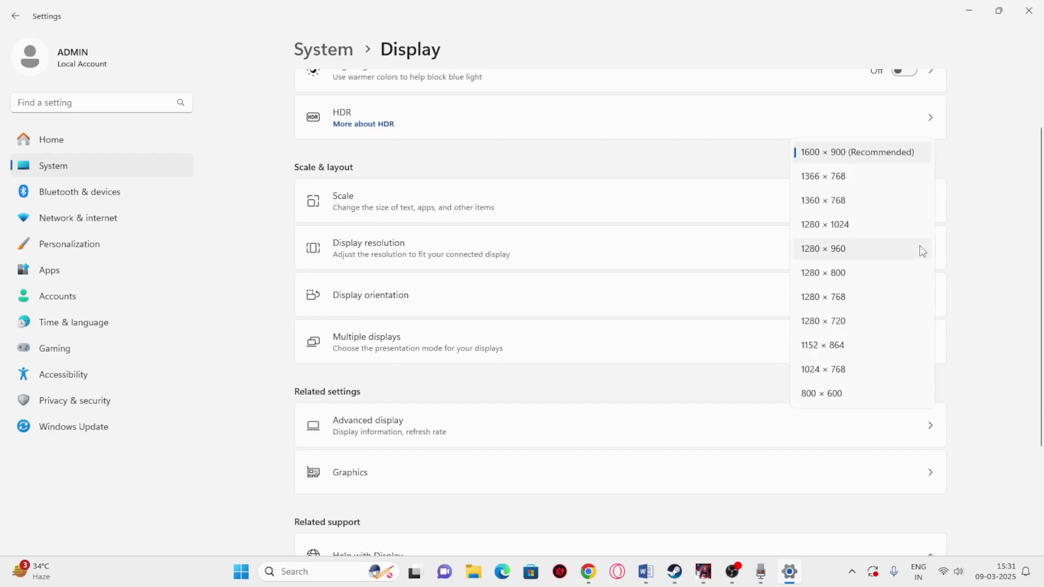
left_click(821, 155)
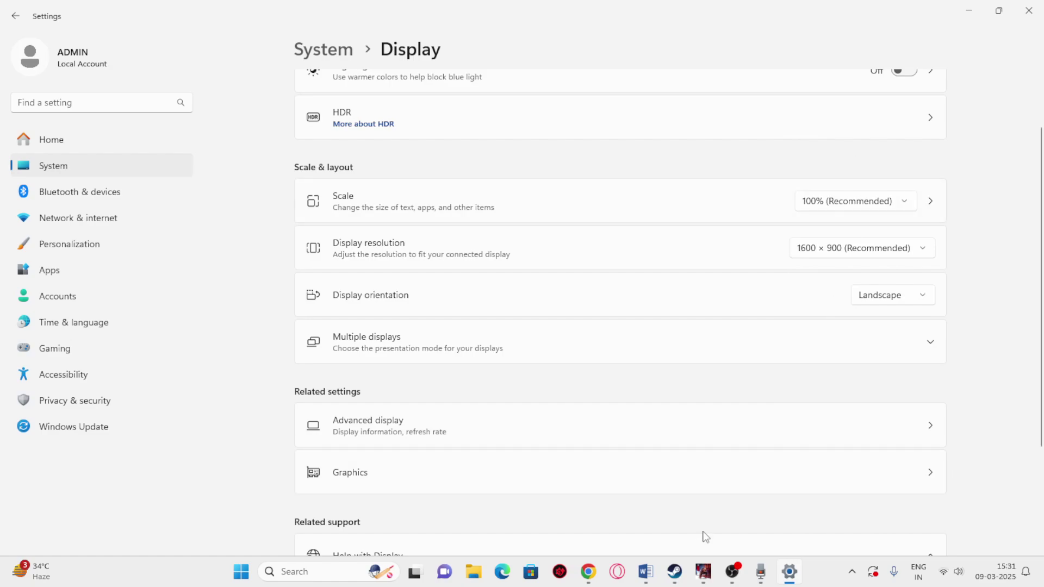
left_click(703, 572)
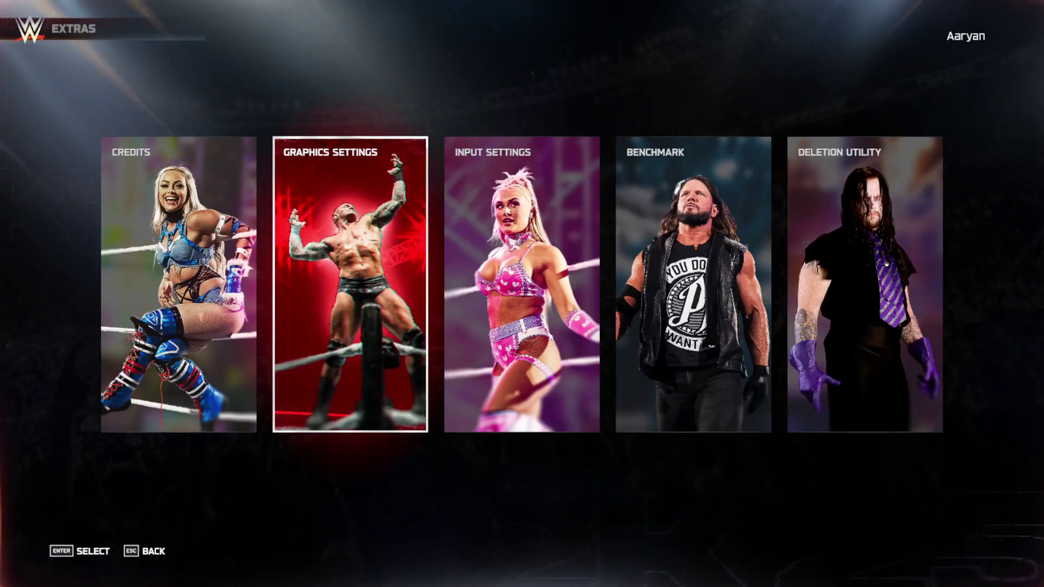
Review WWE 2K25's graphics options, with VSYNC off and Action Camera FPS at 30, then exit to the menu
key("Return")
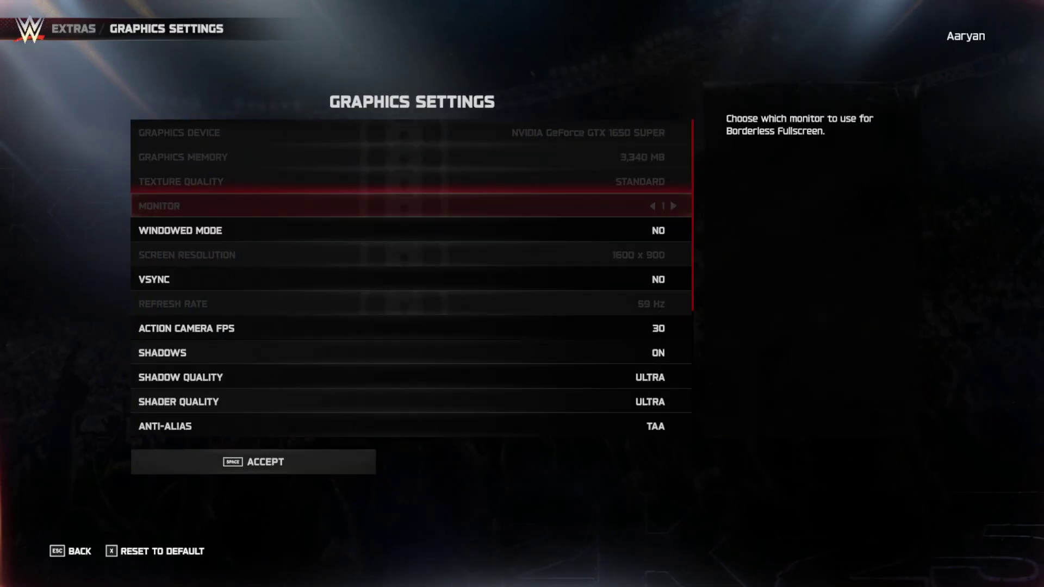
key("Down")
key("Down")
key("Up")
key("Up")
key("Down")
key("Down")
key("Down")
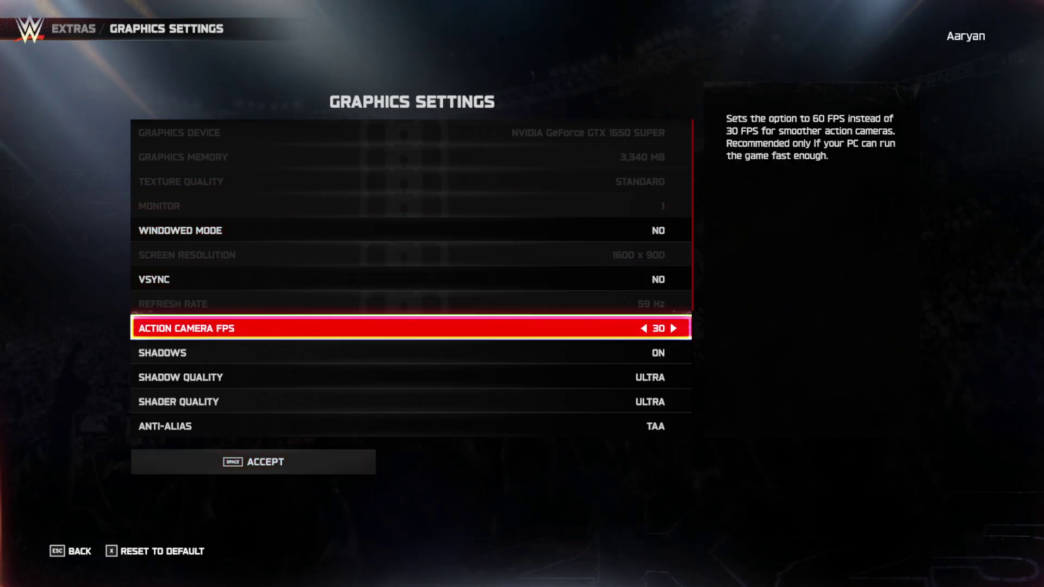
key("Down")
key("Down")
key("Down")
key("Down")
key("Down")
key("Down")
key("Down")
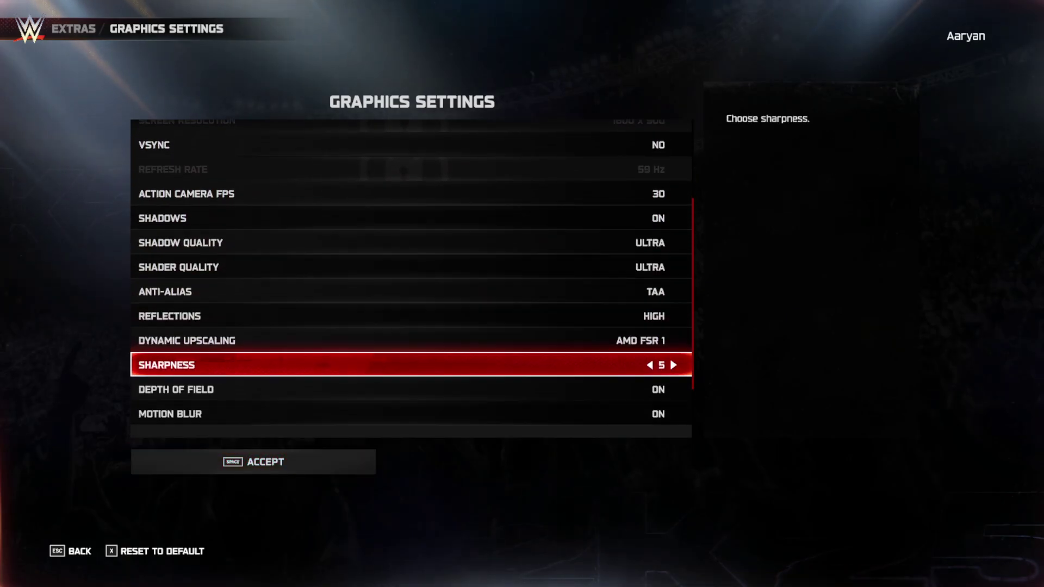
key("Down")
key("Down")
key("Down")
key("Down")
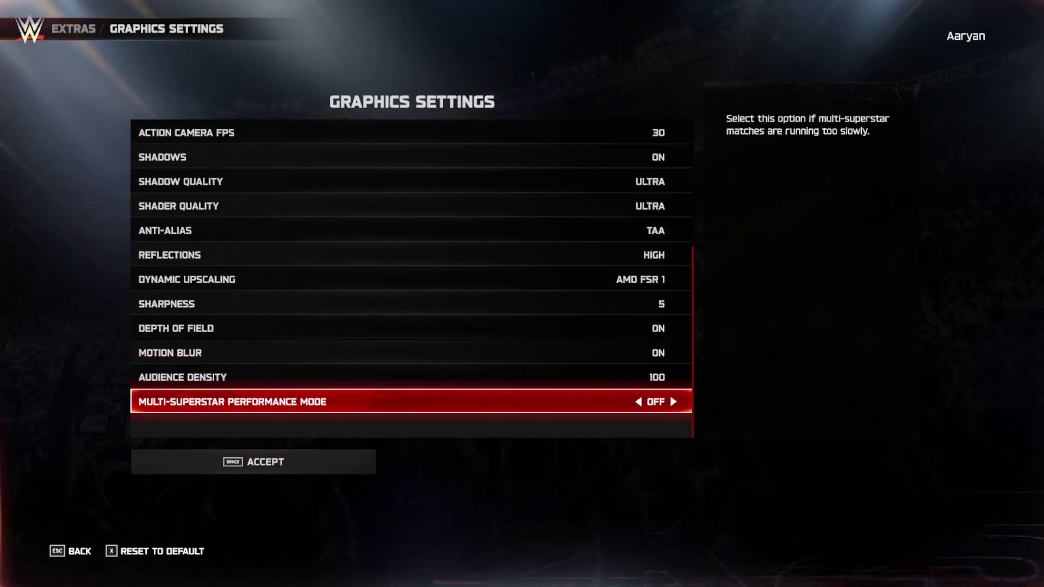
key("space")
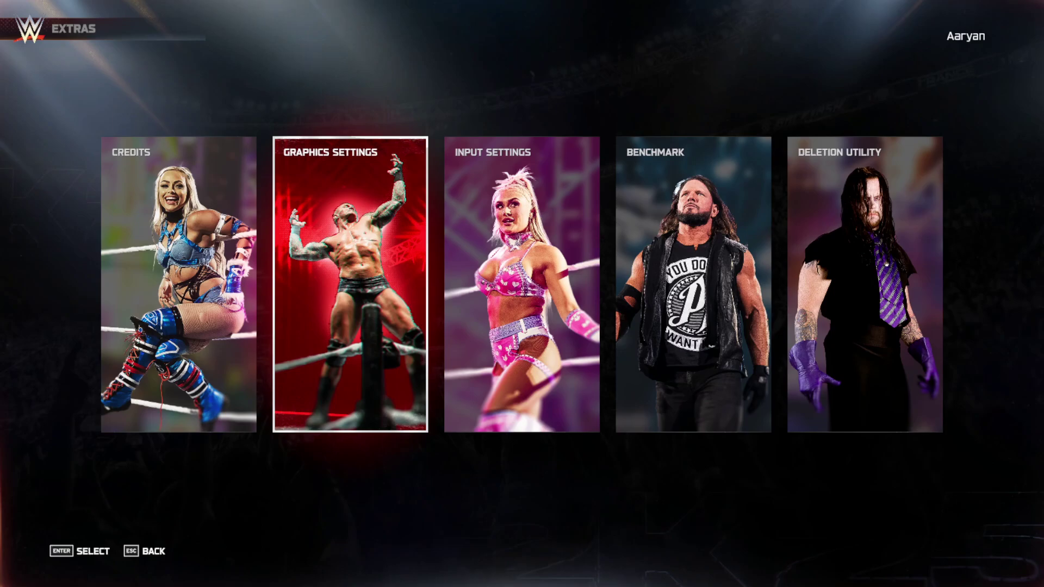
key("Escape")
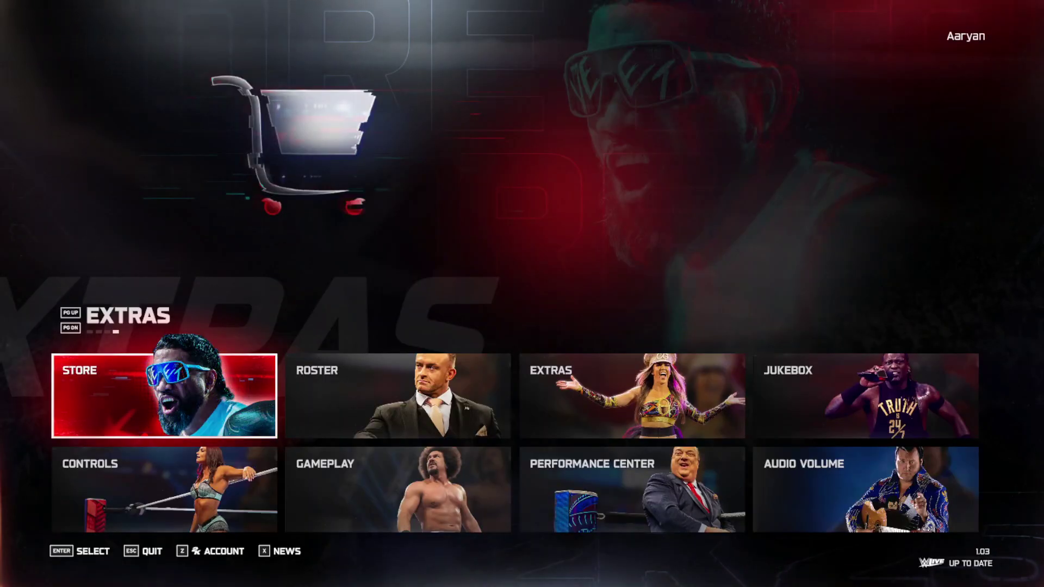
Briefly revisit the Display settings window and the game, then bring the Word step list forward
key("super")
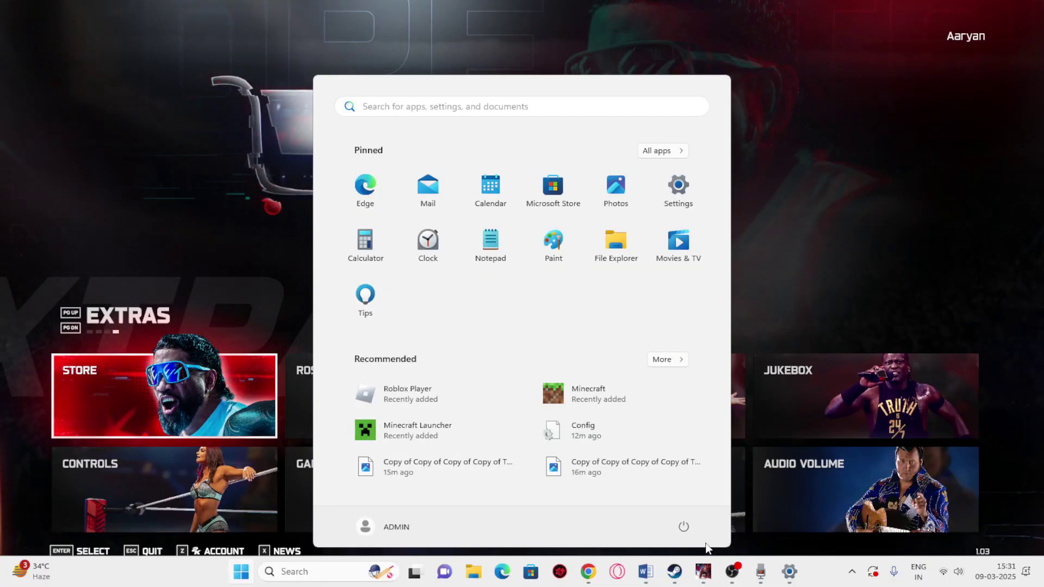
left_click(789, 571)
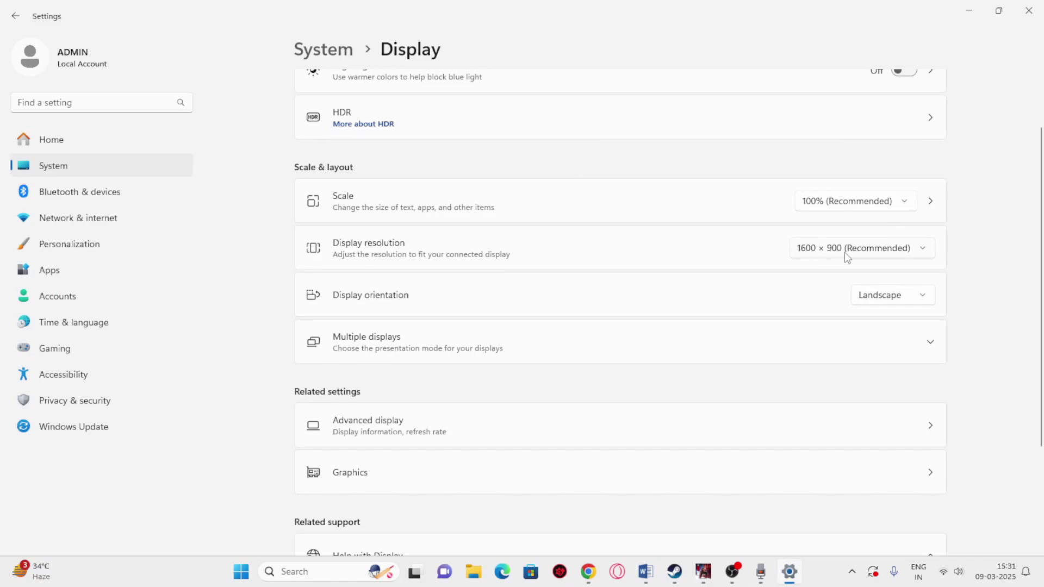
left_click(700, 571)
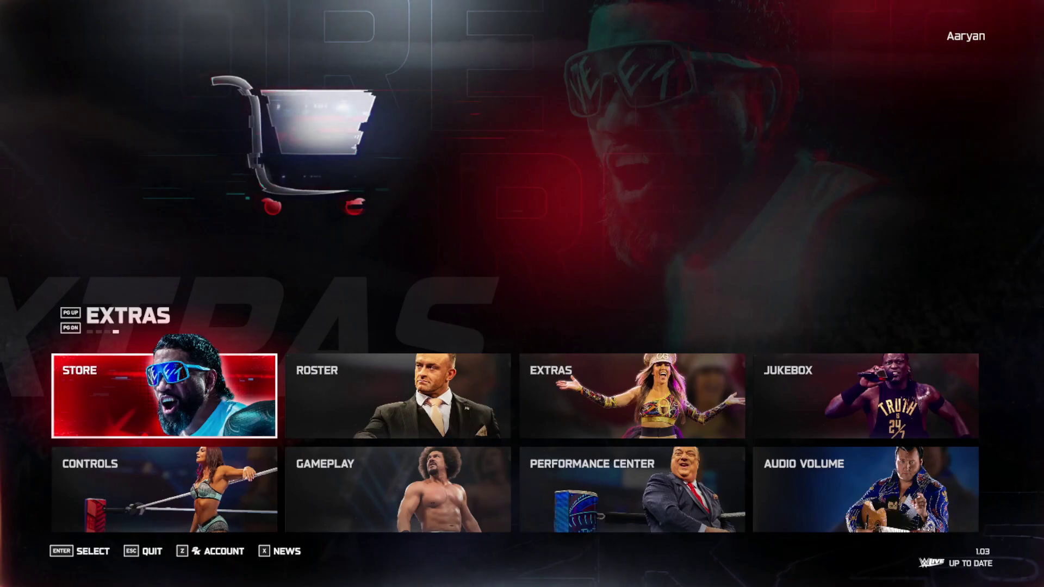
key("super")
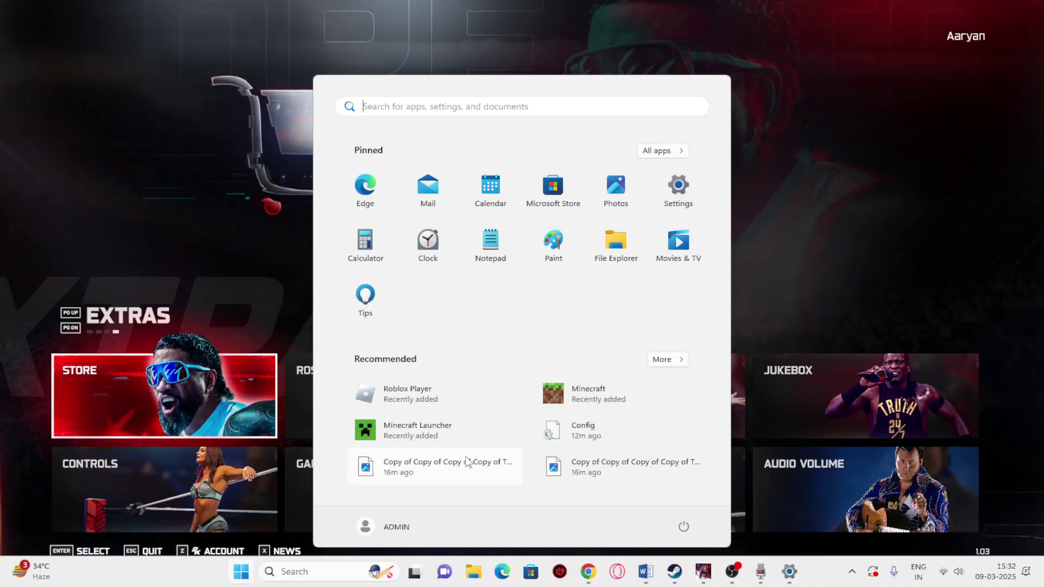
left_click(646, 570)
Highlight Step 4's 'Run on dedicated graphics card' text, then search Windows for 'graphics'
scroll(524, 351, "down", 3)
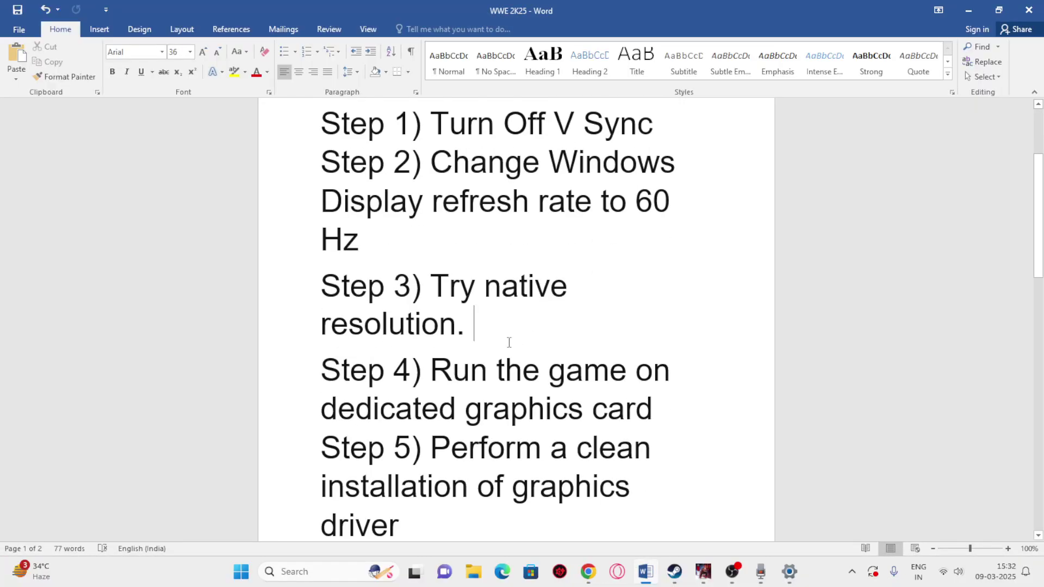
double_click(458, 276)
left_click_drag(589, 278, 683, 328)
left_click(692, 342)
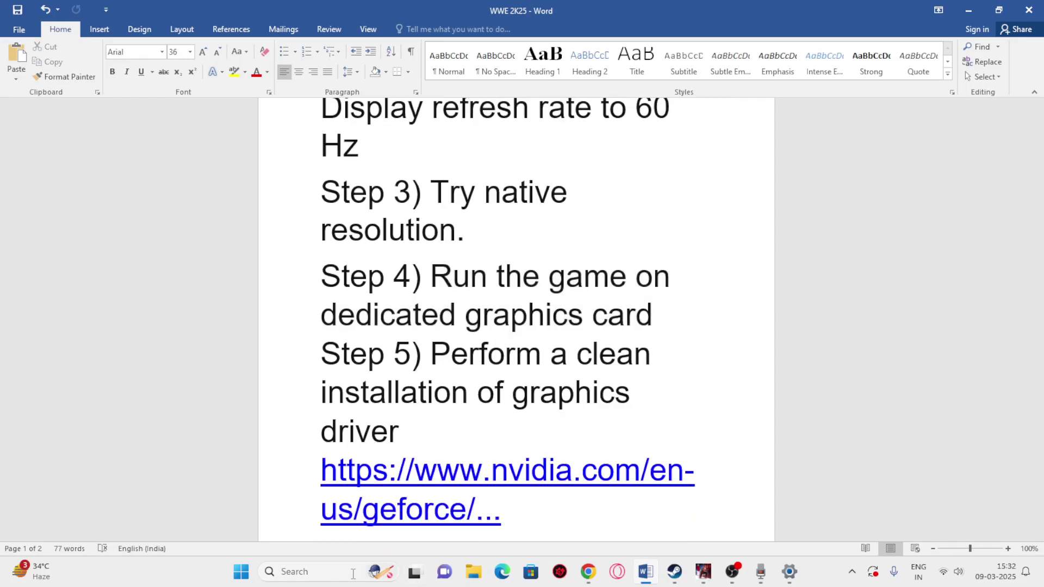
left_click(328, 576)
type("graphics")
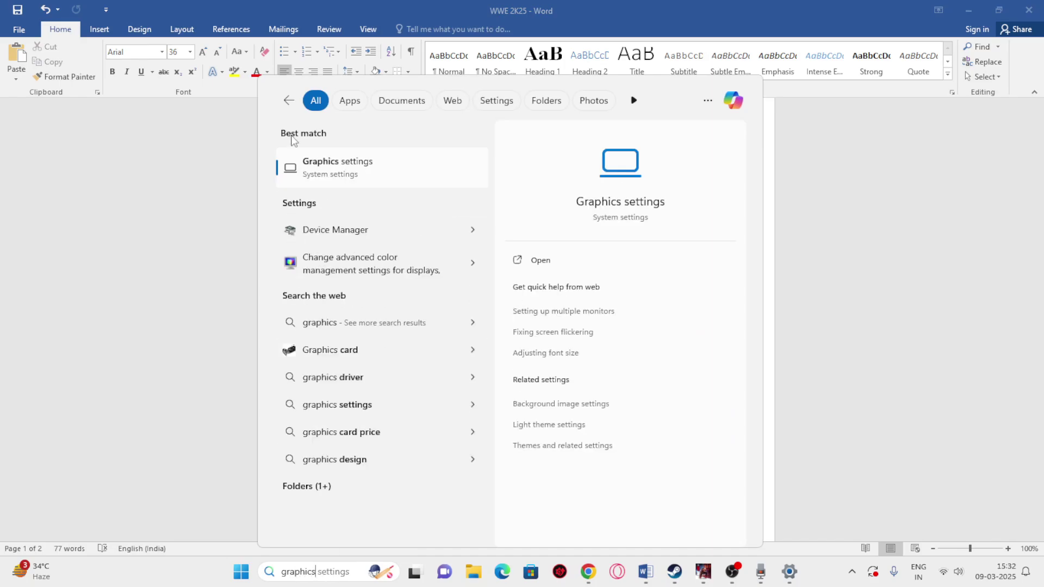
Open Graphics settings and remove WWE 2K25 from the custom app list
left_click(340, 160)
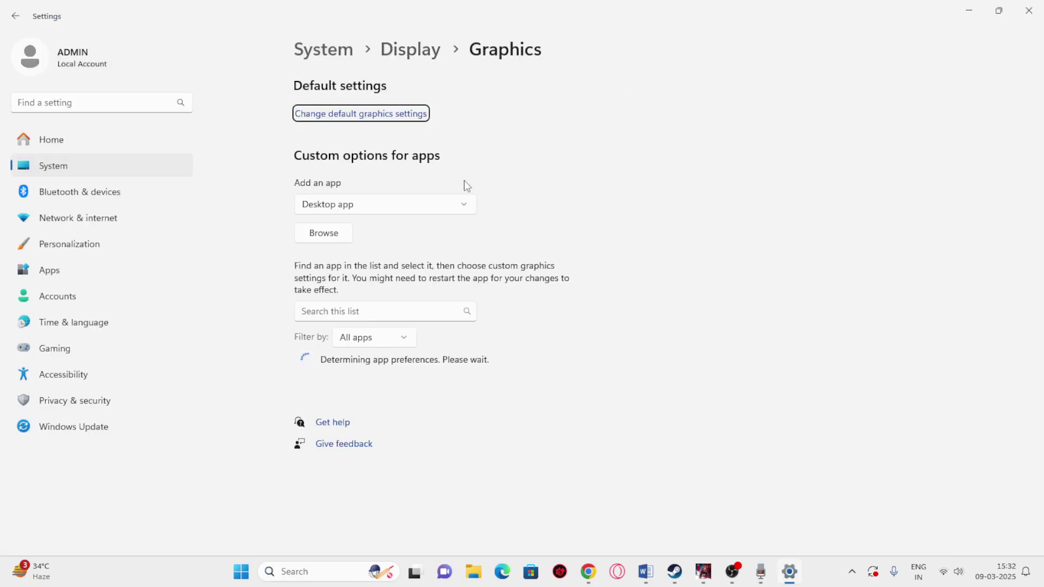
scroll(671, 184, "down", 10)
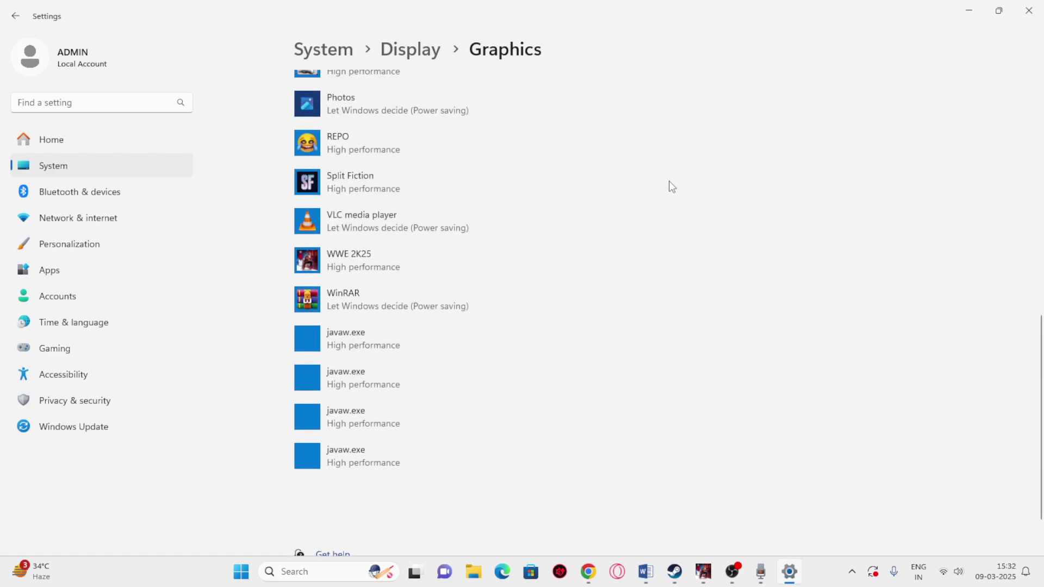
left_click(373, 237)
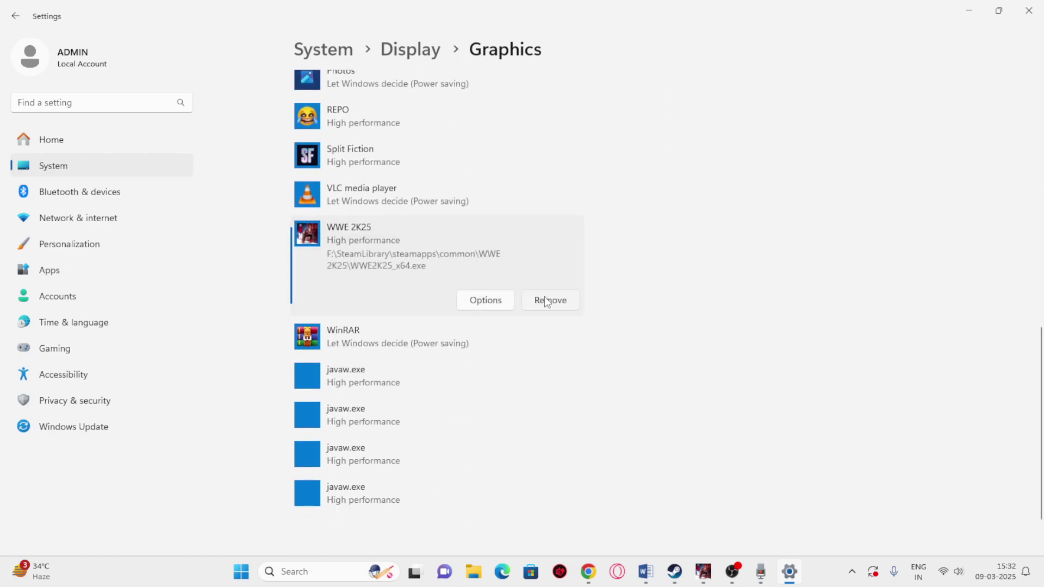
left_click(547, 300)
Browse to F:\SteamLibrary\steamapps\common\WWE 2K25 and select the WWE2K25_x64 executable
scroll(723, 279, "up", 10)
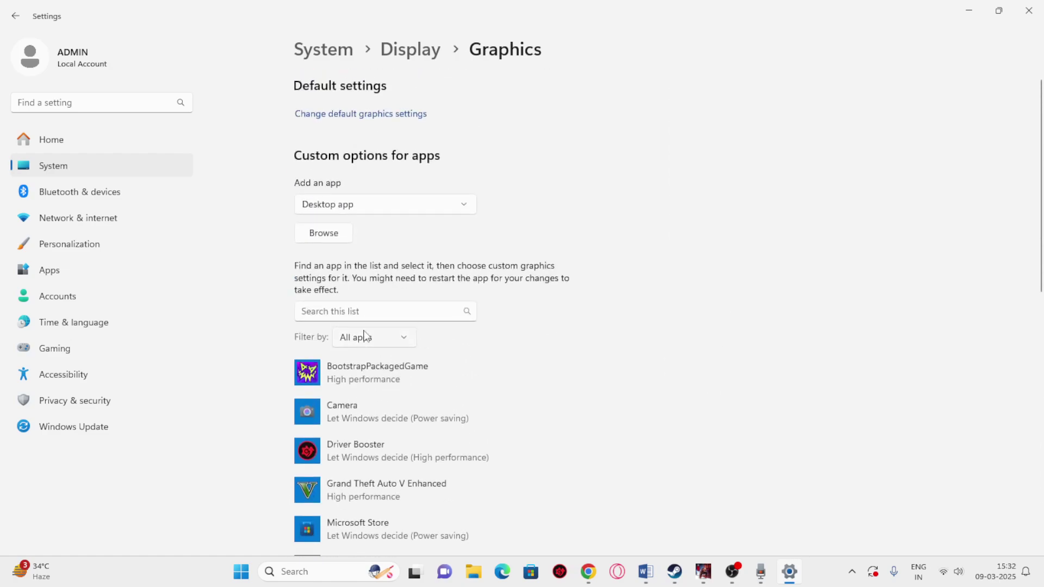
left_click(321, 235)
left_click(157, 232)
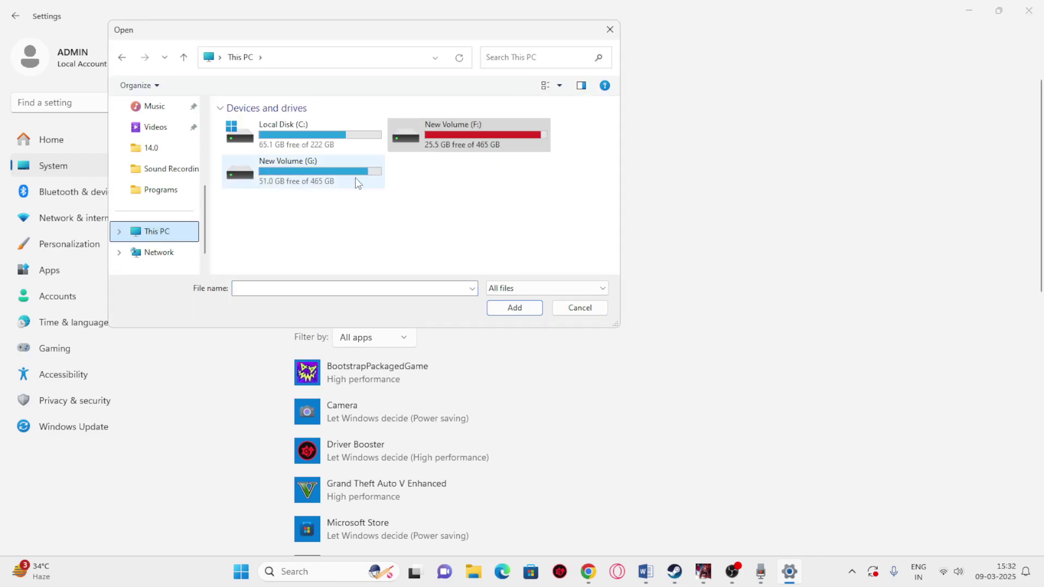
double_click(451, 147)
double_click(286, 184)
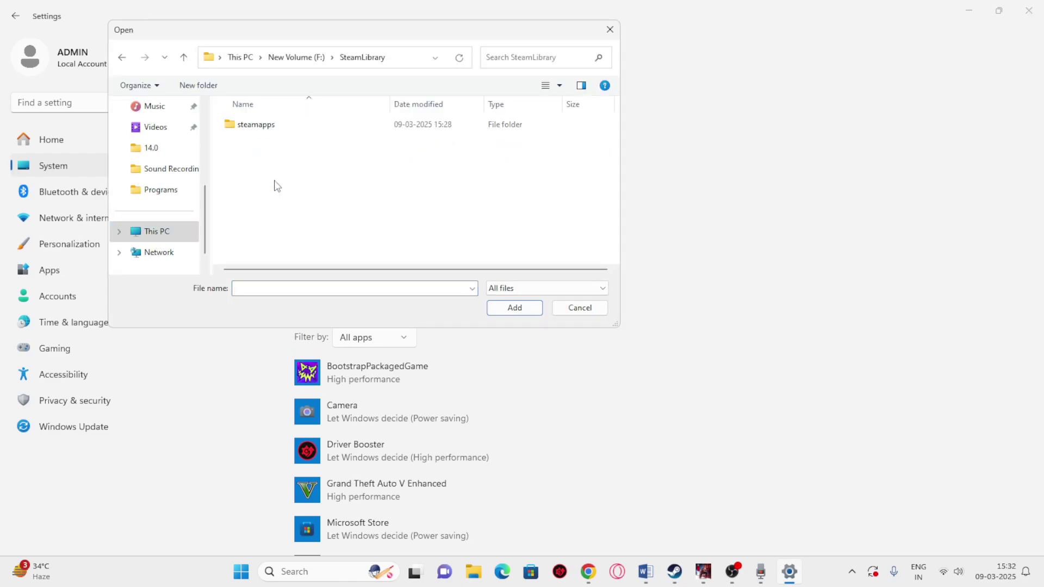
double_click(272, 129)
double_click(268, 128)
scroll(270, 200, "down", 7)
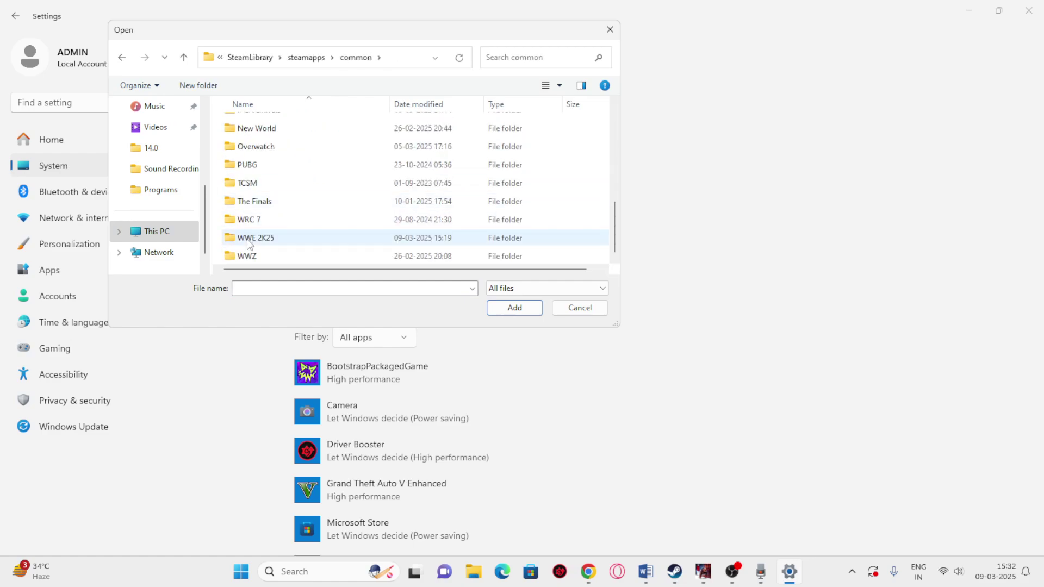
double_click(278, 243)
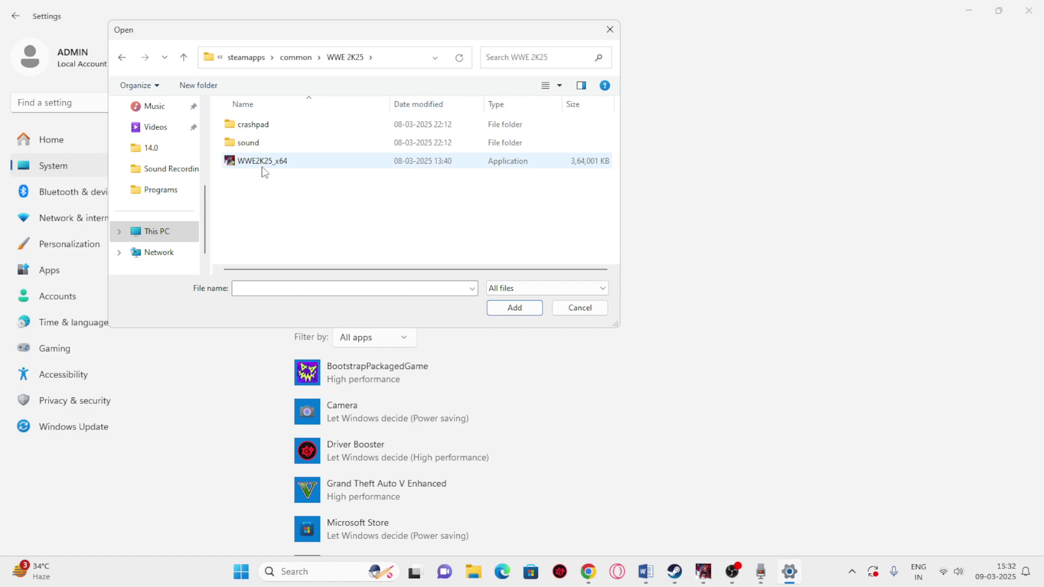
left_click(262, 166)
Add WWE2K25_x64 to the list and save its graphics preference as High performance
left_click(498, 307)
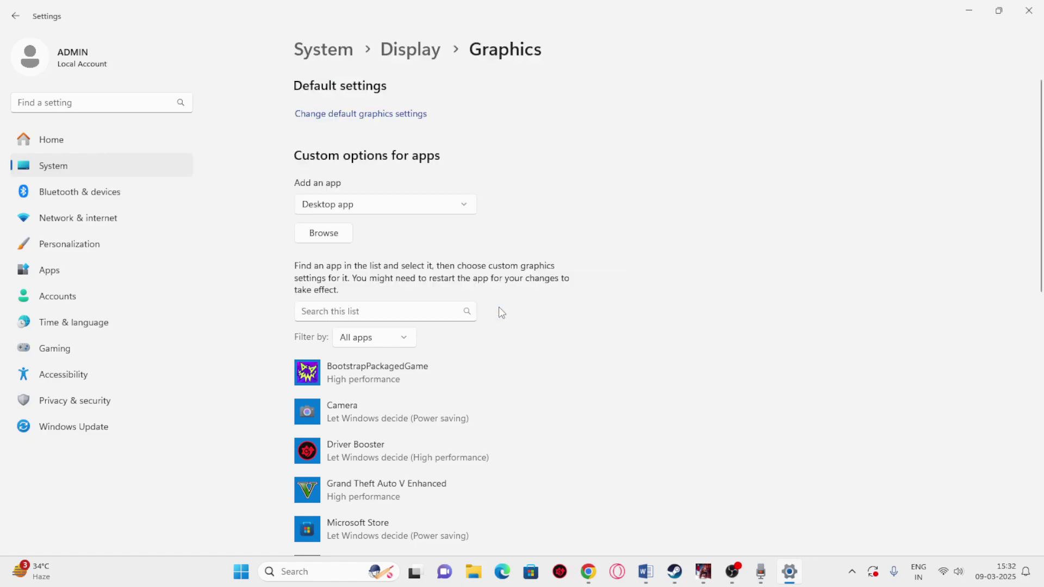
scroll(620, 248, "down", 5)
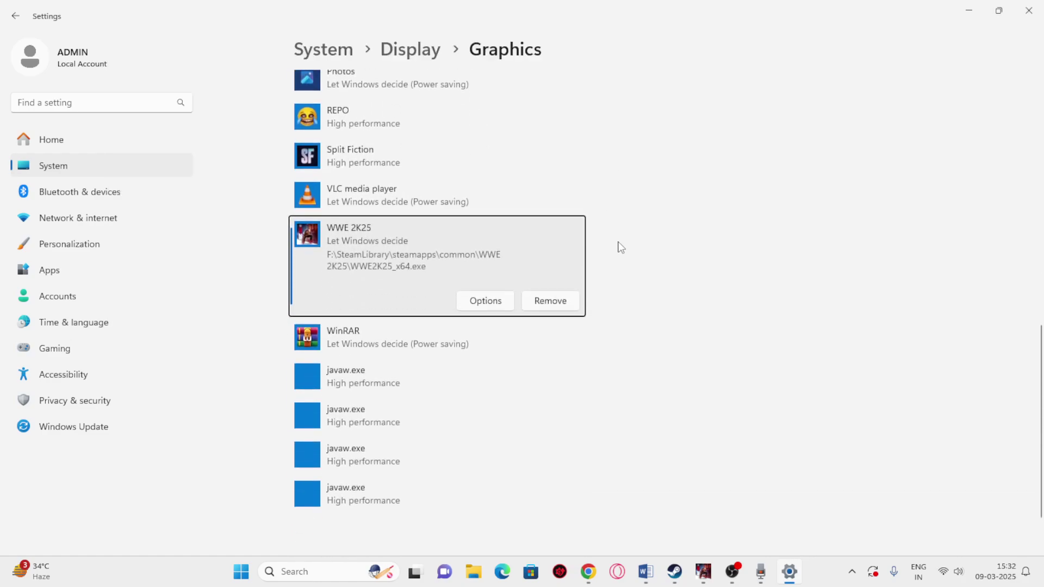
left_click(479, 304)
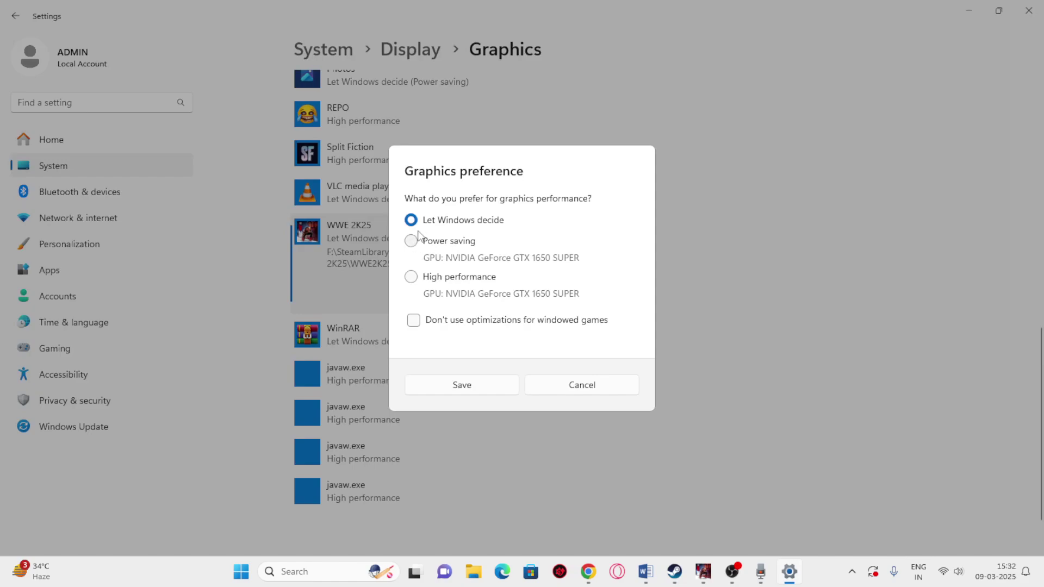
left_click(412, 277)
left_click(462, 385)
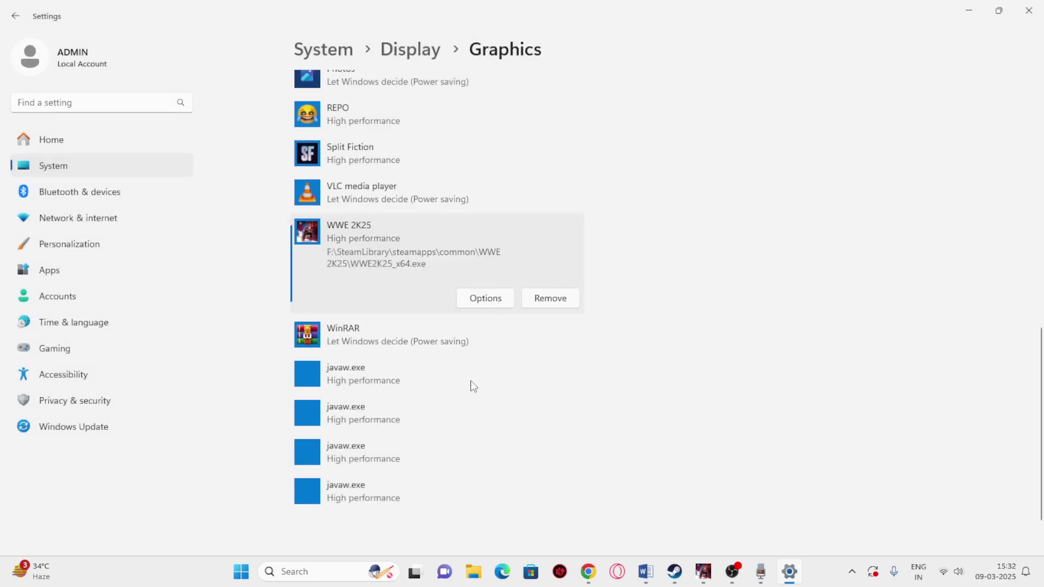
Read Word's fix list from Step 5 through Step 7, then return to the YouTube video in Chrome
left_click(645, 571)
scroll(429, 282, "down", 3)
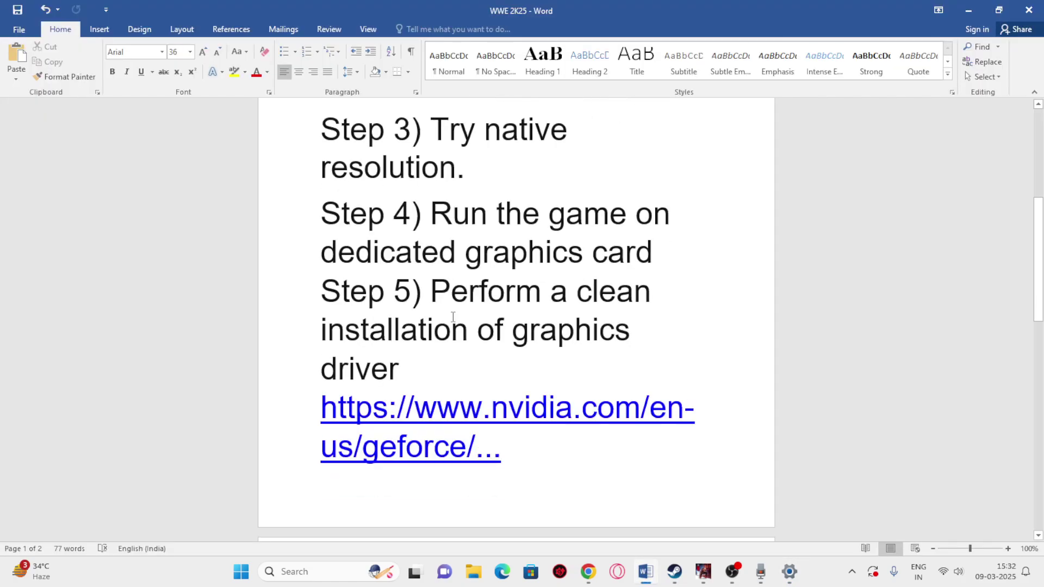
left_click_drag(432, 261, 673, 324)
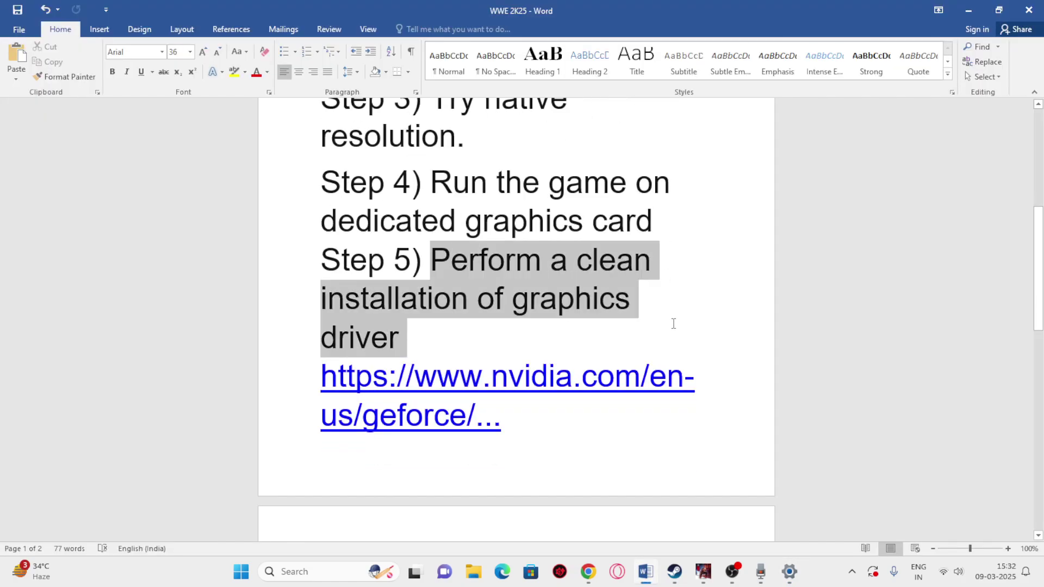
left_click(690, 270)
scroll(692, 268, "down", 5)
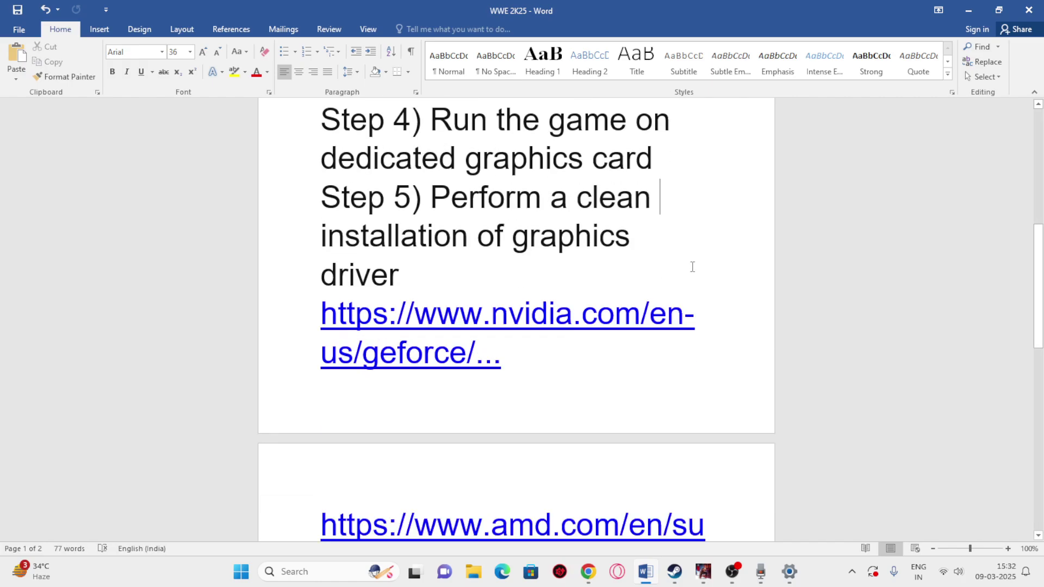
scroll(692, 267, "down", 3)
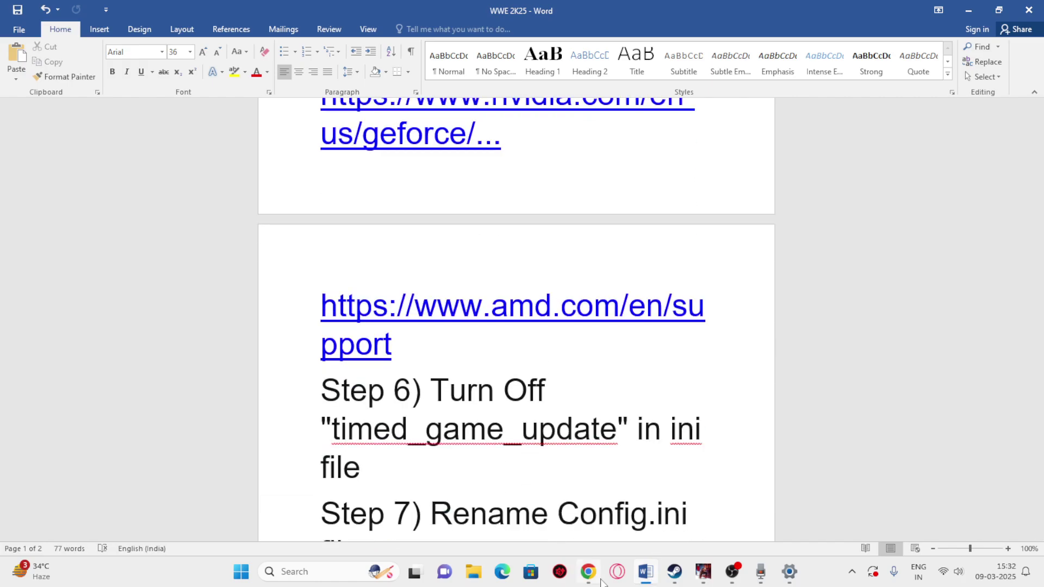
left_click(591, 575)
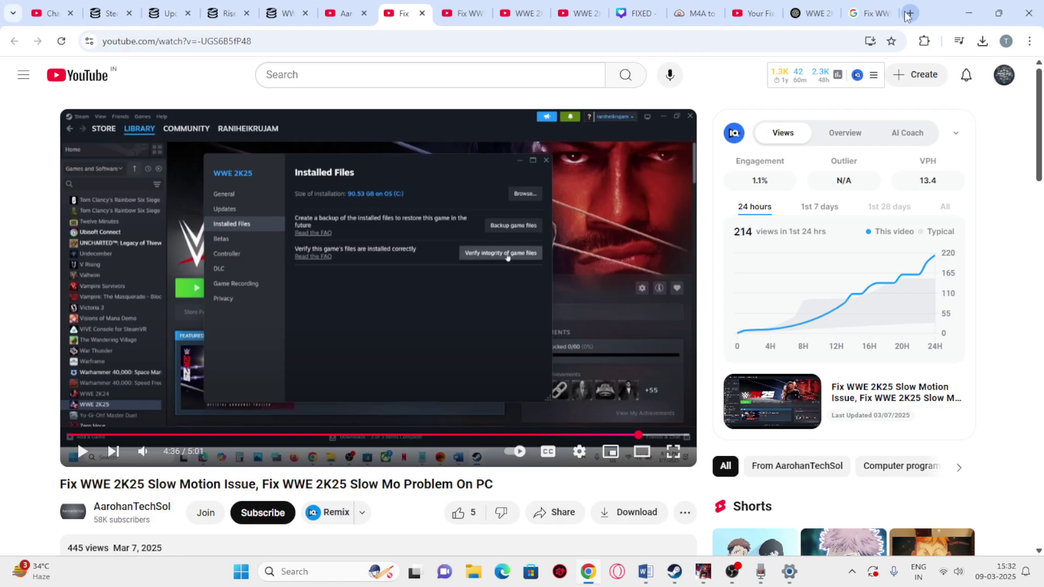
Open the Nvidia and AMD driver sites in background tabs and show the Nvidia drivers page
key("ctrl+t")
right_click(444, 329)
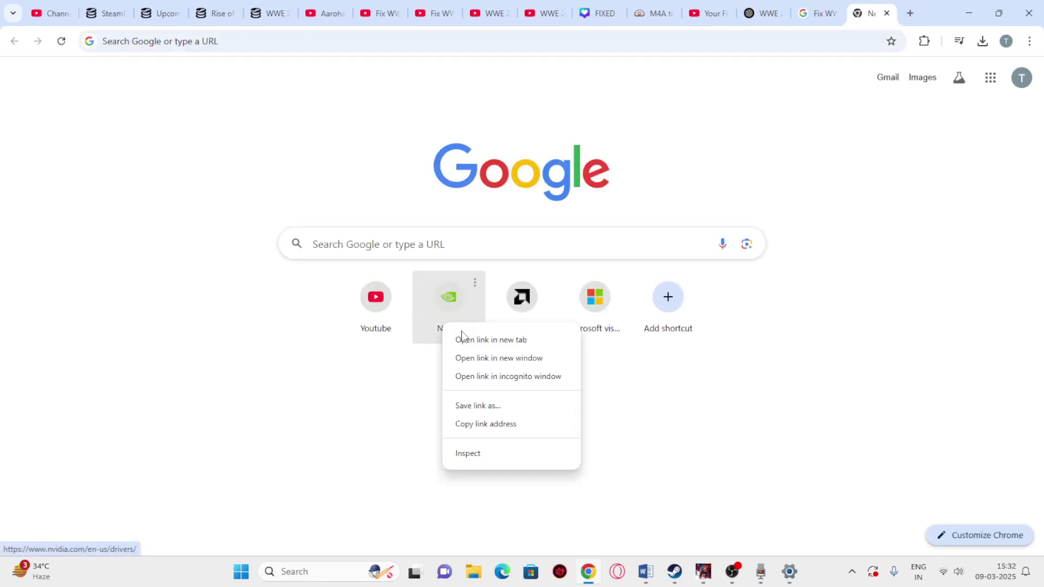
left_click(462, 337)
right_click(498, 329)
left_click(522, 336)
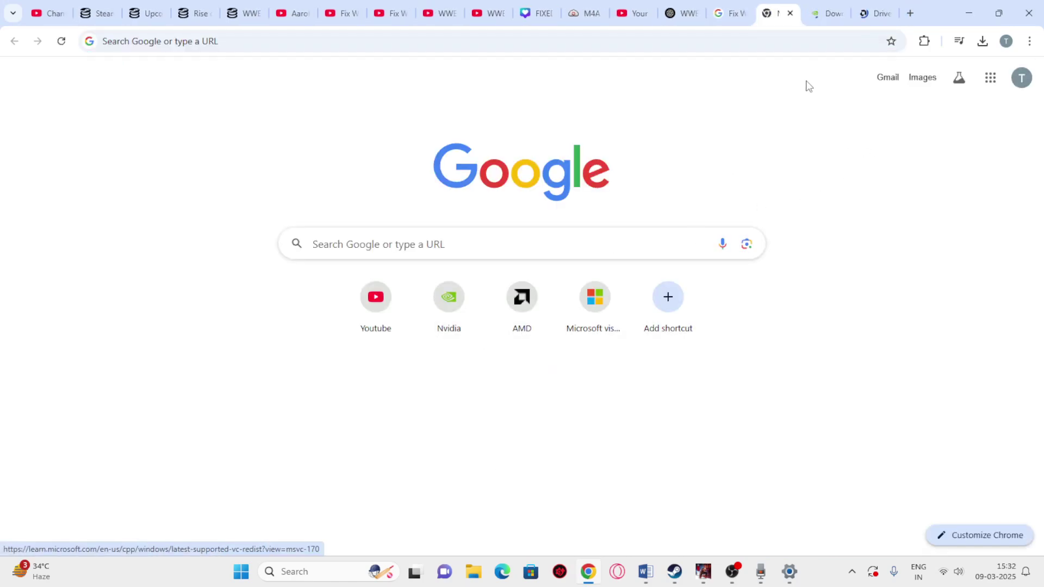
left_click(790, 13)
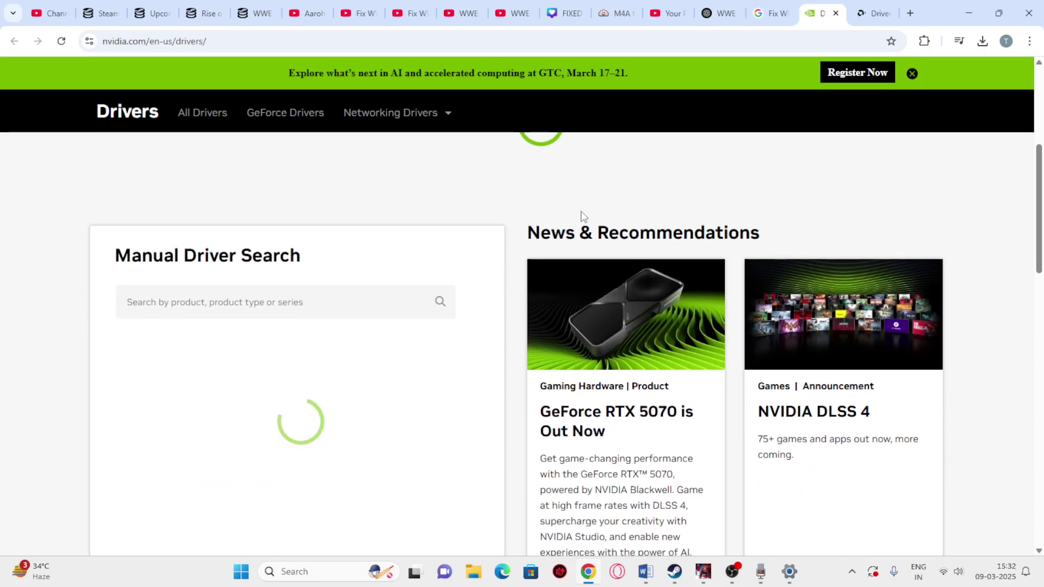
scroll(421, 217, "down", 1)
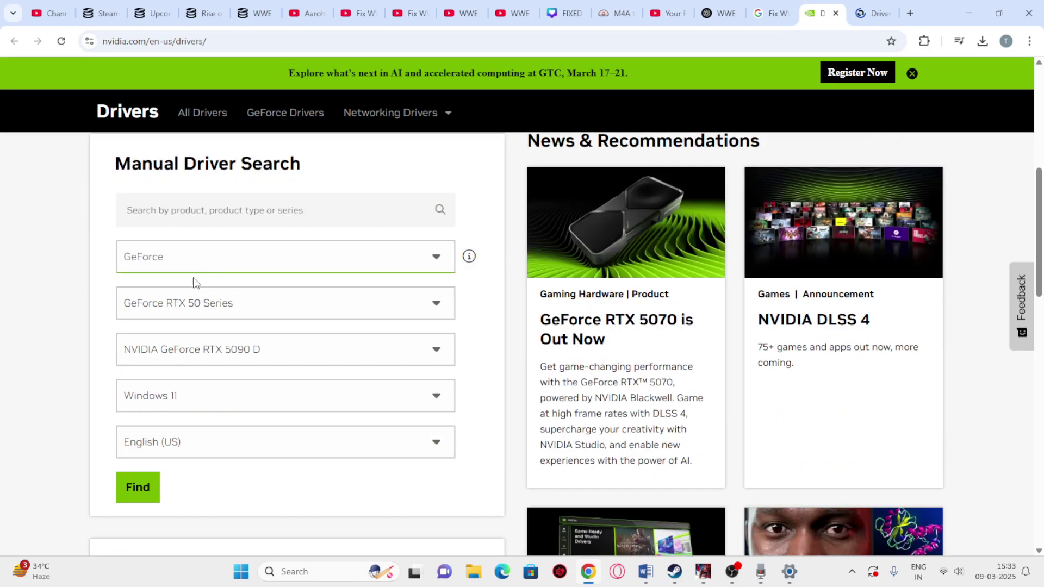
Search Nvidia drivers for GeForce, RTX 50 Series, NVIDIA GeForce RTX 5090 D
left_click(182, 259)
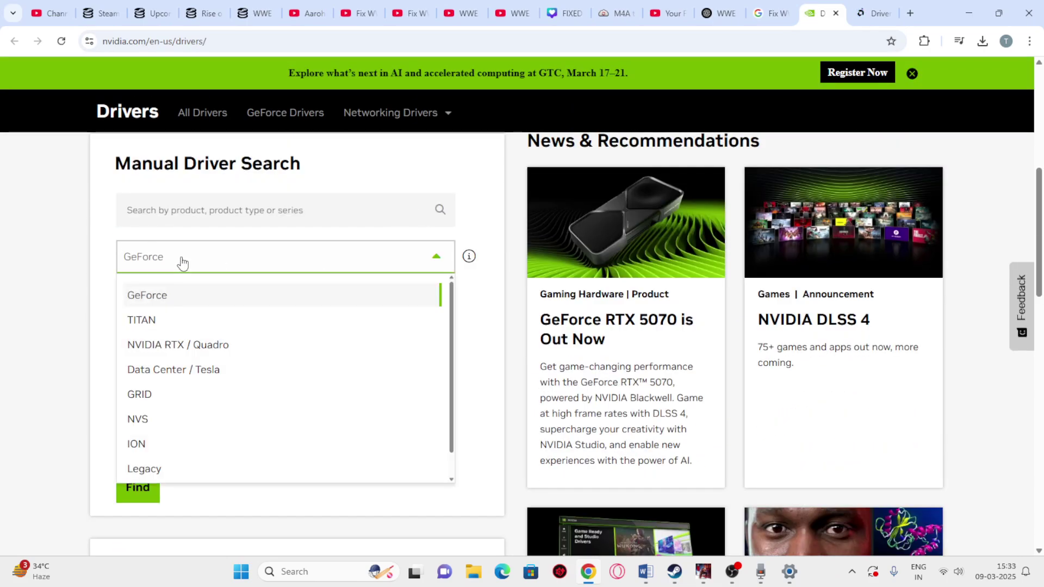
left_click(183, 259)
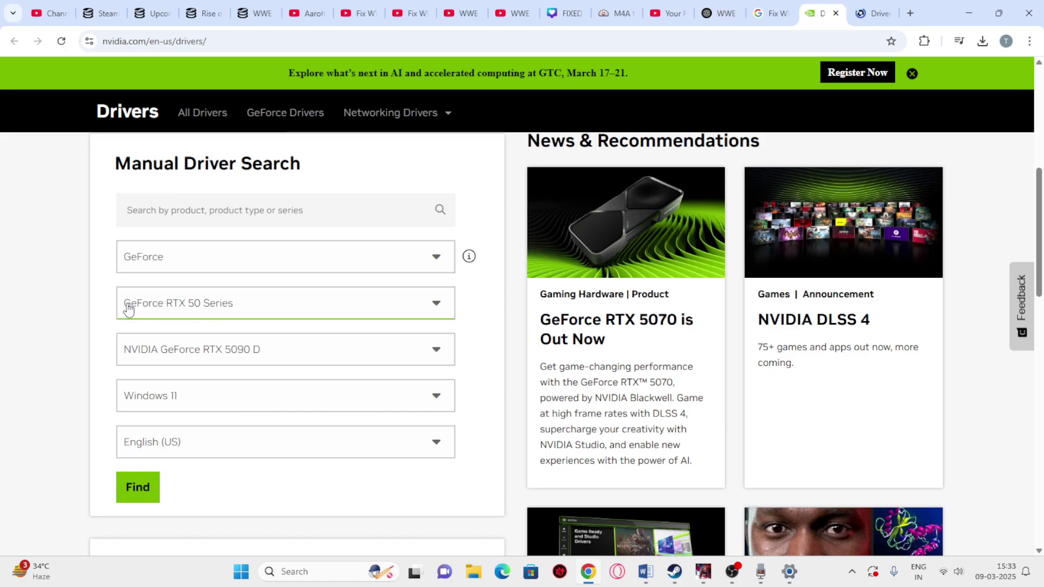
left_click(244, 309)
left_click(244, 308)
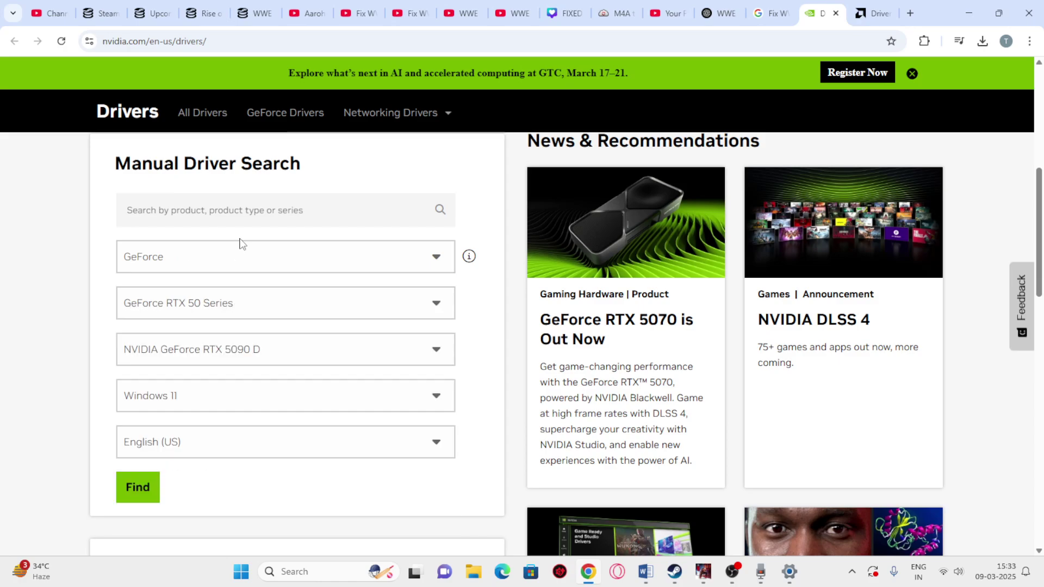
scroll(196, 251, "down", 2)
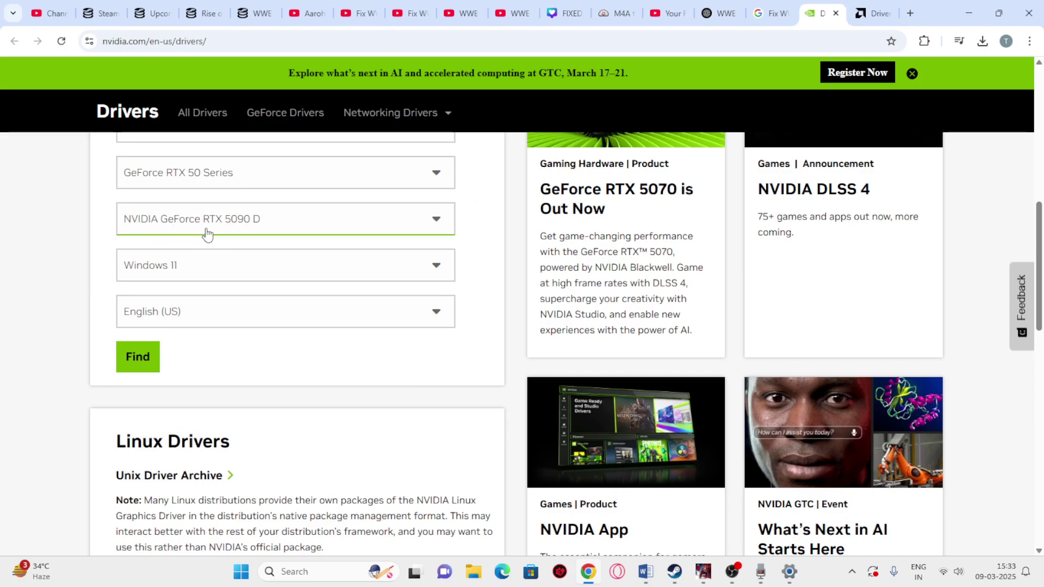
left_click(275, 229)
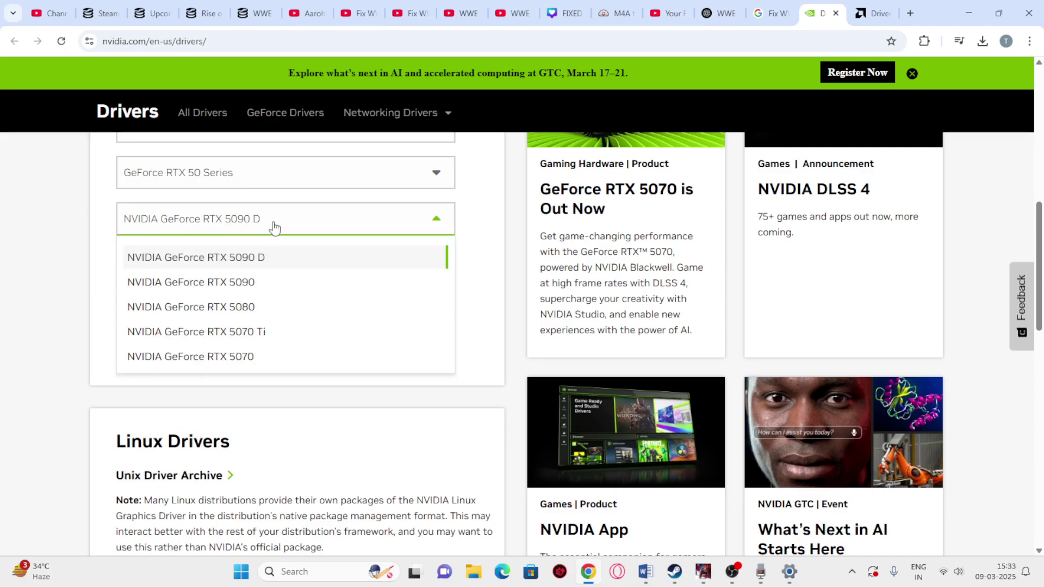
left_click(275, 229)
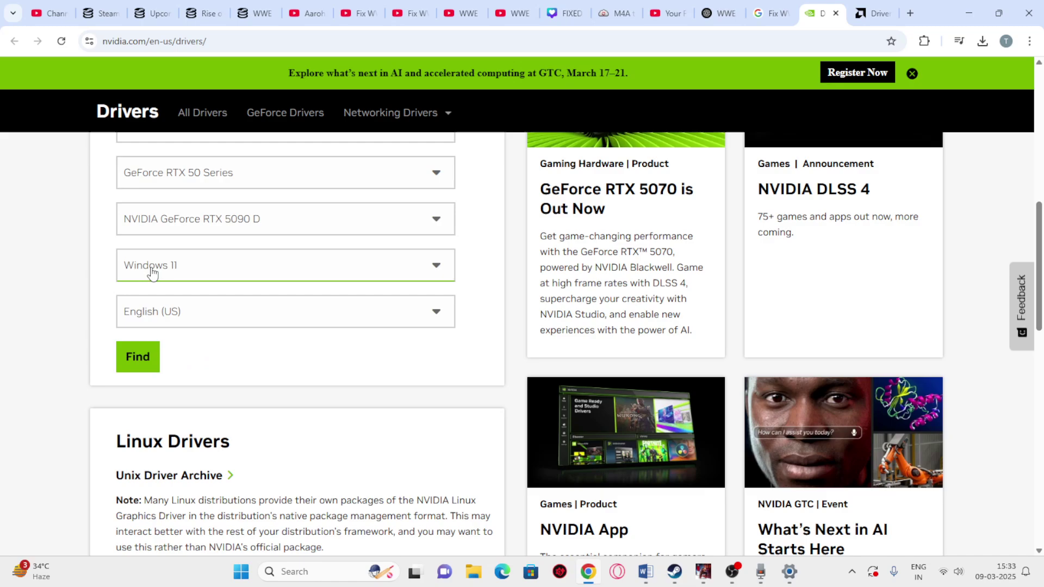
left_click(143, 358)
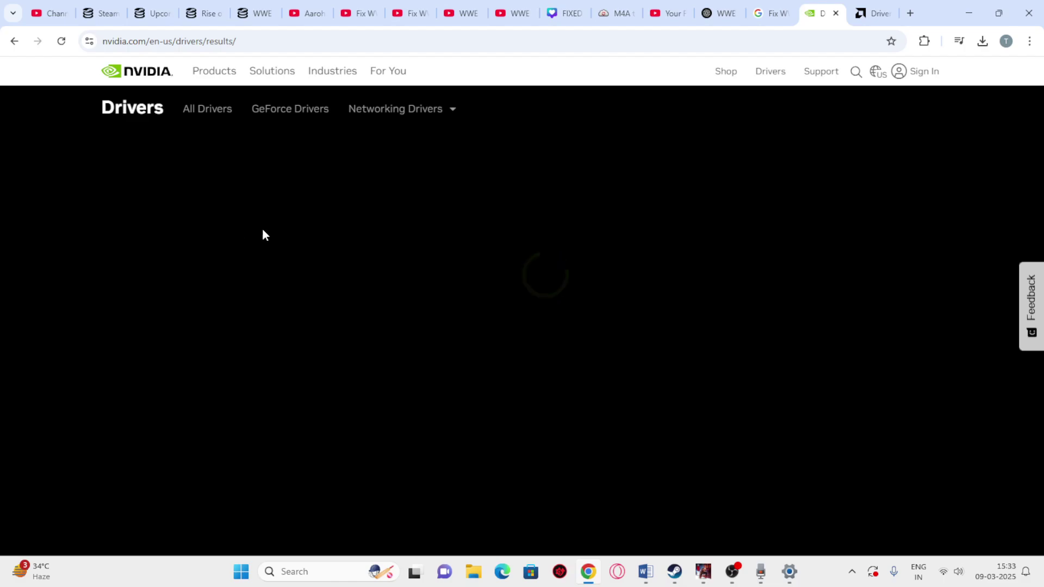
Open the Game Ready Driver 572.70 details page and highlight its 845.04 MB file size
scroll(252, 297, "down", 3)
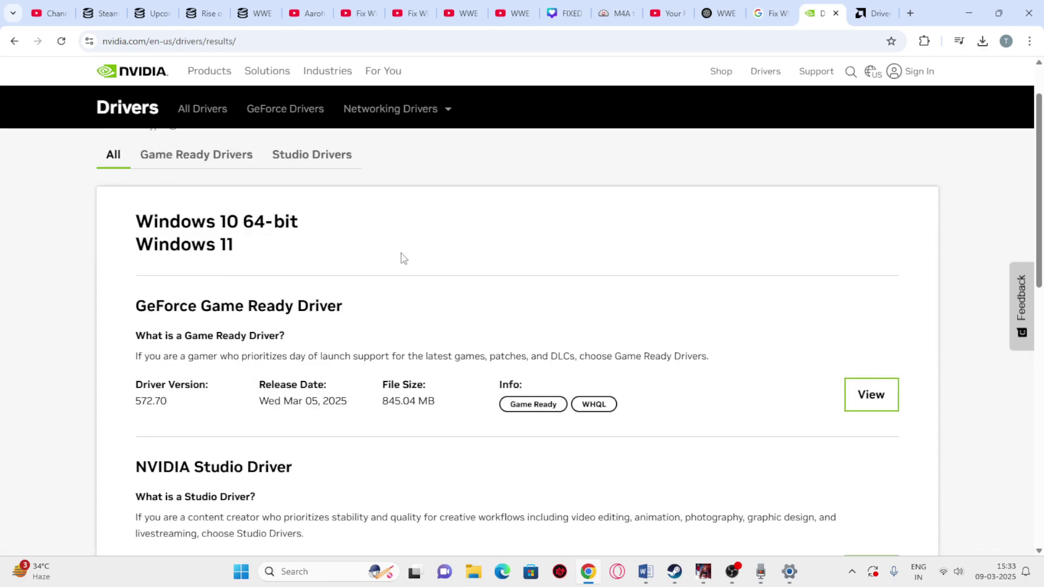
left_click_drag(142, 308, 380, 324)
left_click(490, 329)
left_click(866, 306)
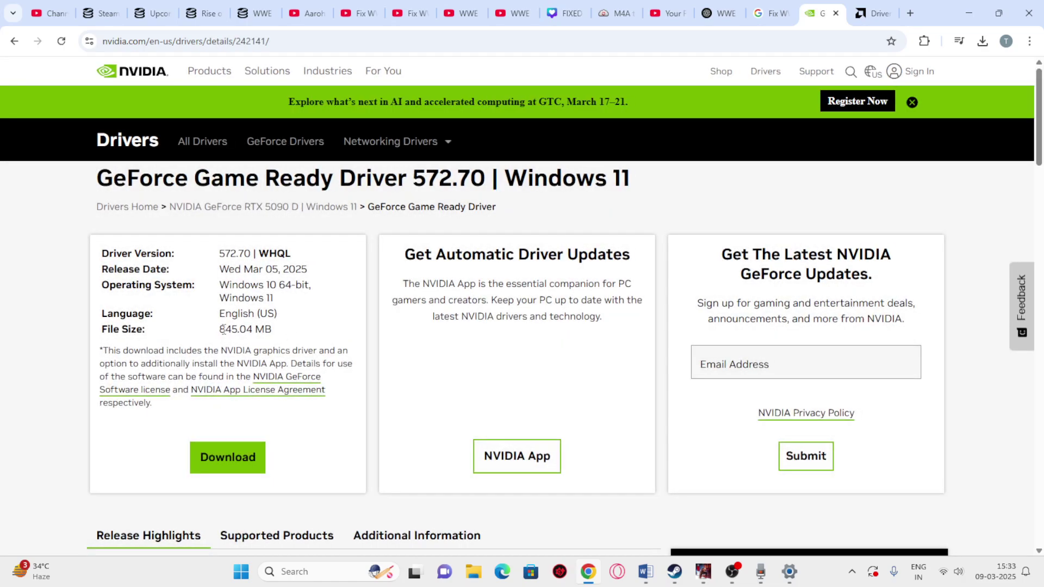
left_click_drag(223, 329, 282, 336)
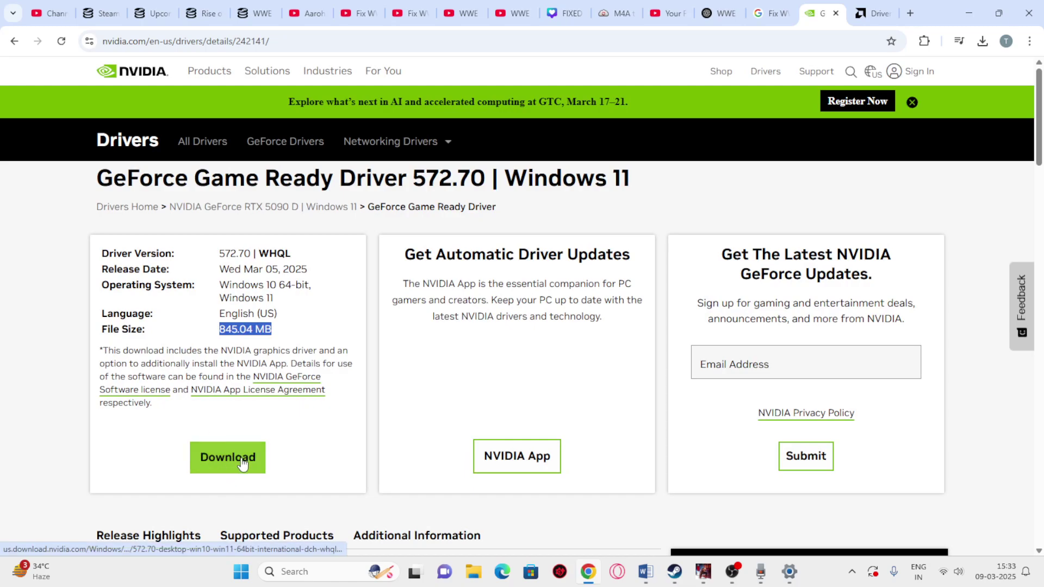
On the AMD tab, submit Graphics > Radeon RX > RX 5000 Series > AMD Radeon RX 5700 XT
left_click(867, 13)
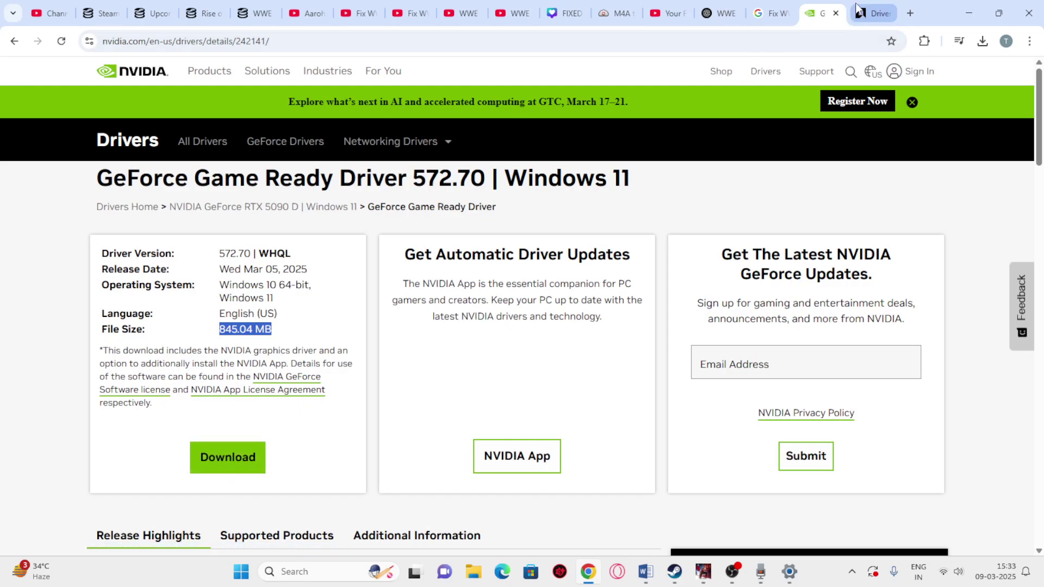
scroll(471, 270, "down", 6)
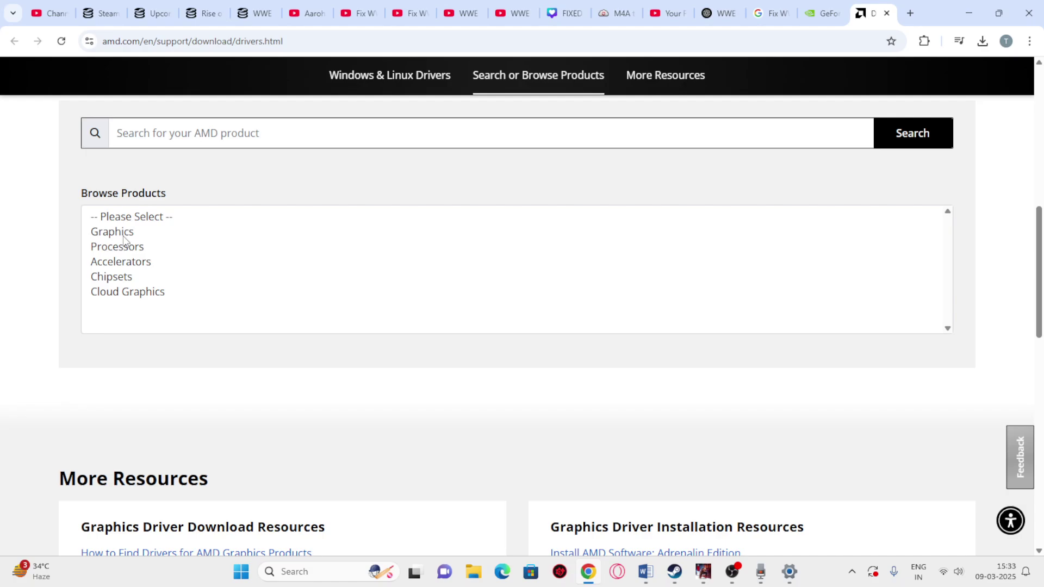
left_click(124, 234)
left_click(143, 294)
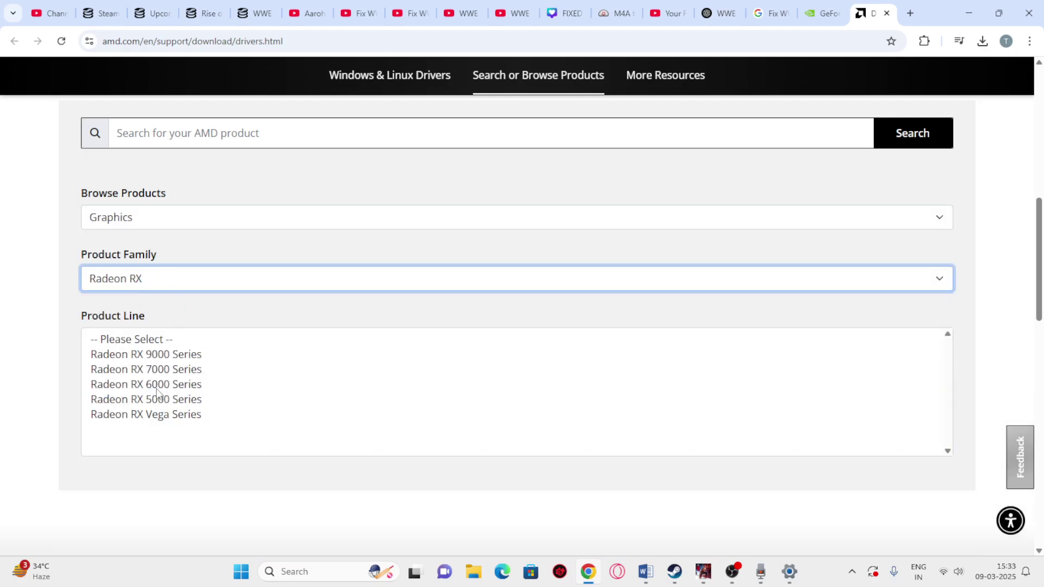
left_click(157, 400)
left_click(178, 433)
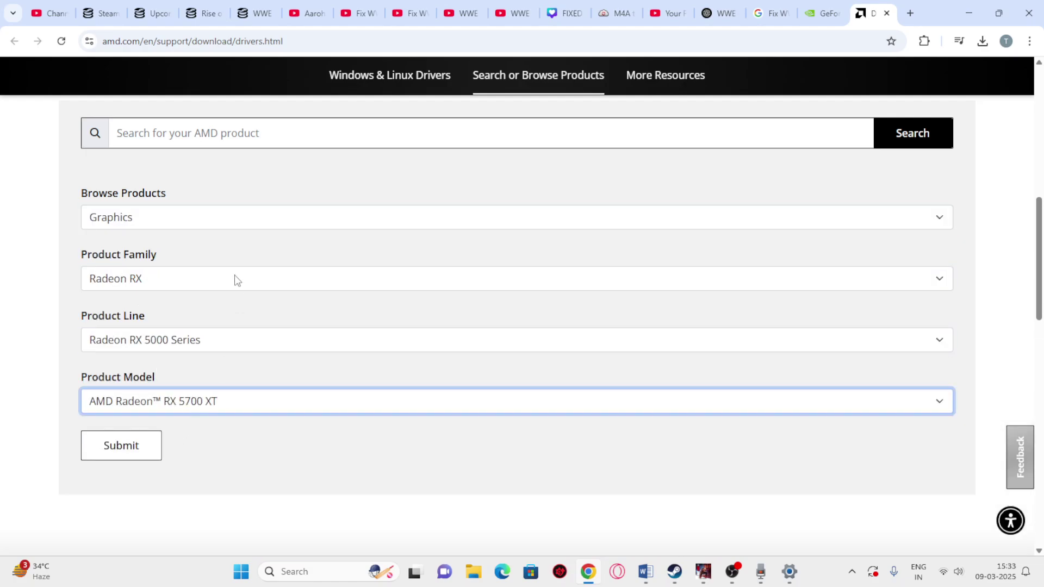
scroll(234, 280, "down", 2)
left_click(126, 320)
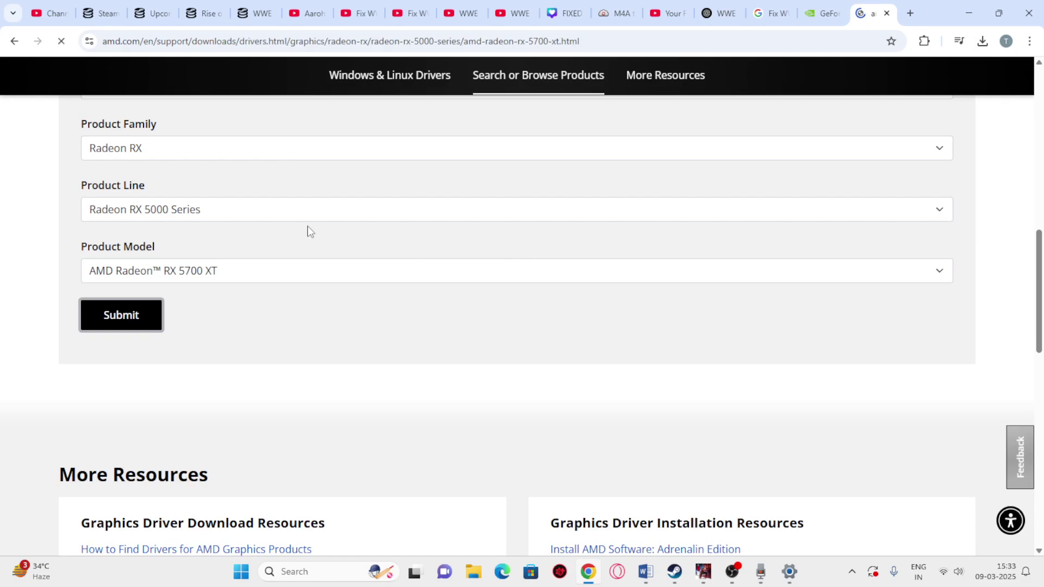
scroll(109, 293, "down", 1)
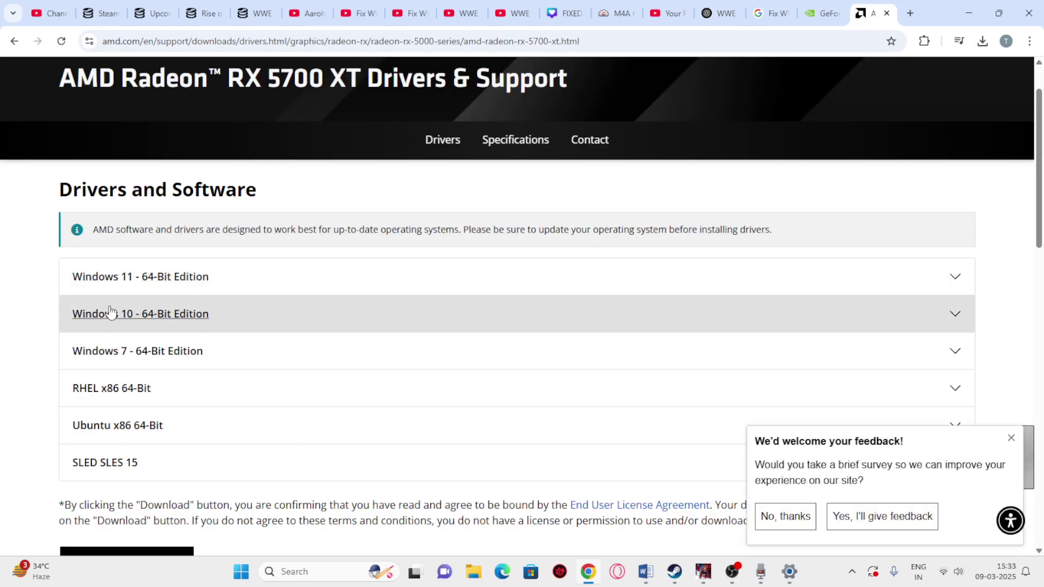
scroll(117, 307, "down", 1)
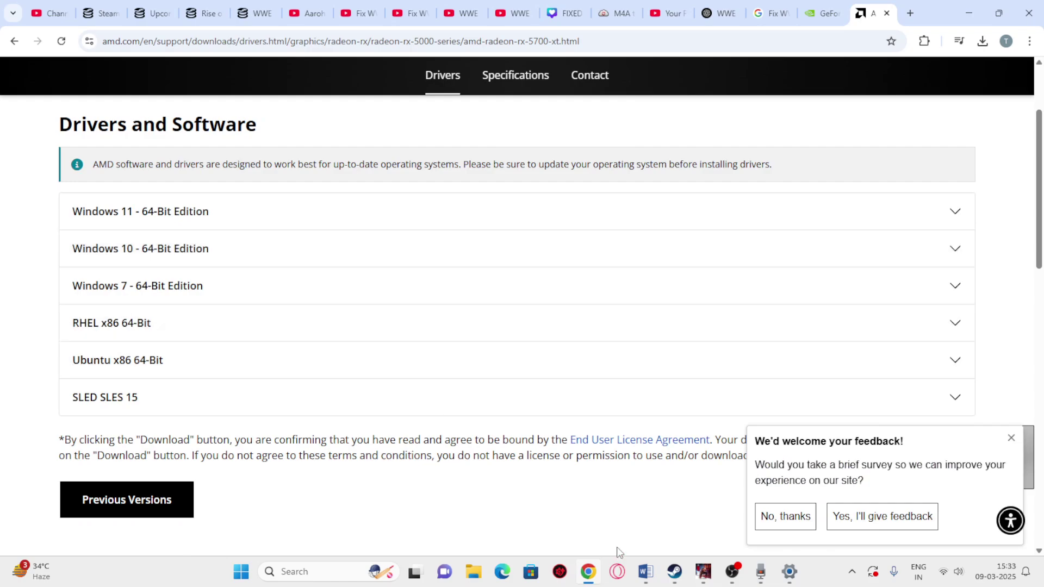
Highlight 'Turn Off' and 'timed_game_update' in Word's Step 6, then bring up File Explorer
left_click(645, 572)
scroll(535, 383, "down", 1)
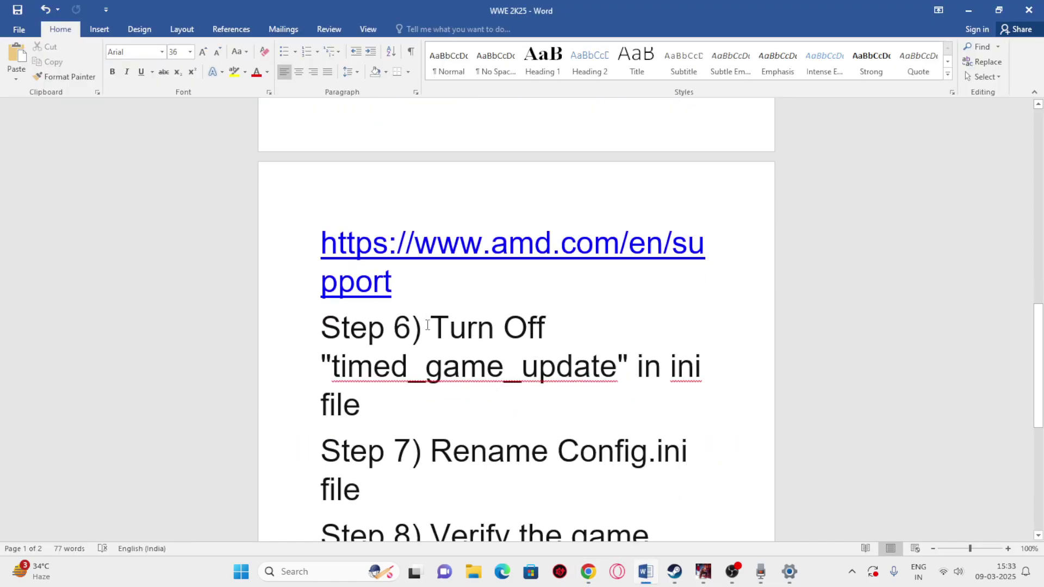
left_click_drag(436, 325, 559, 324)
left_click(618, 324)
left_click_drag(326, 370, 633, 370)
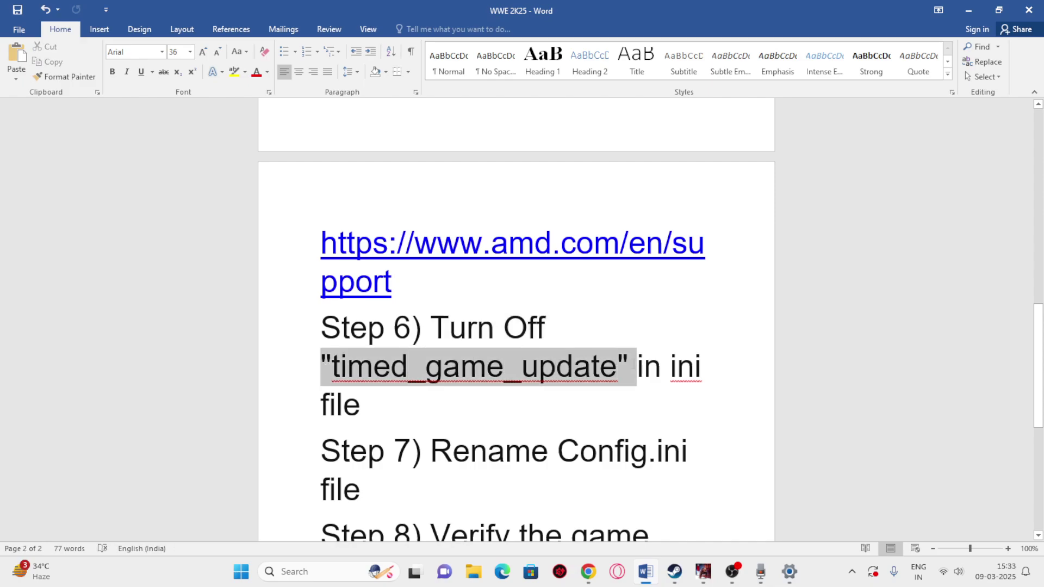
left_click(532, 399)
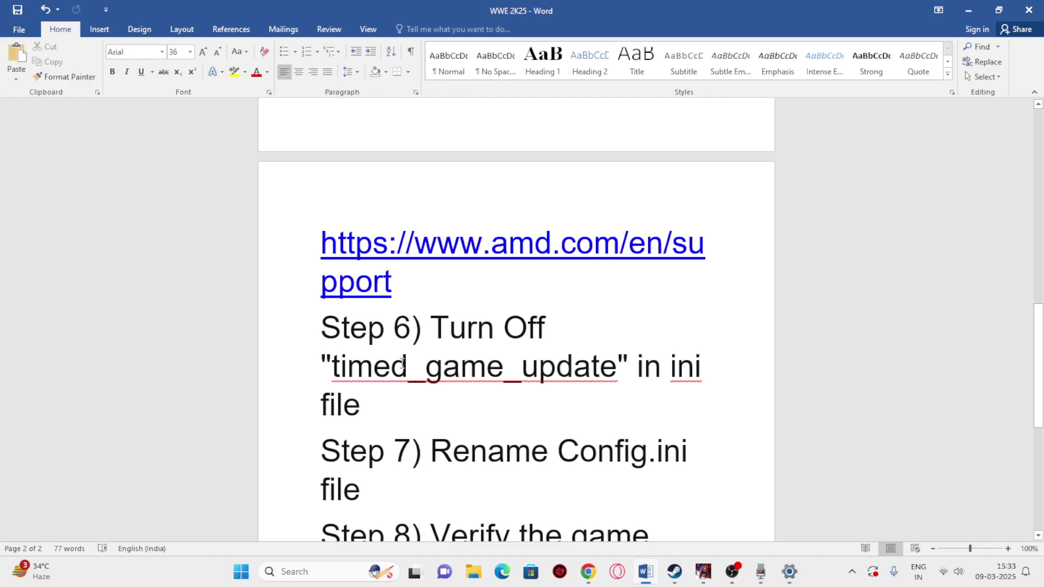
left_click(472, 575)
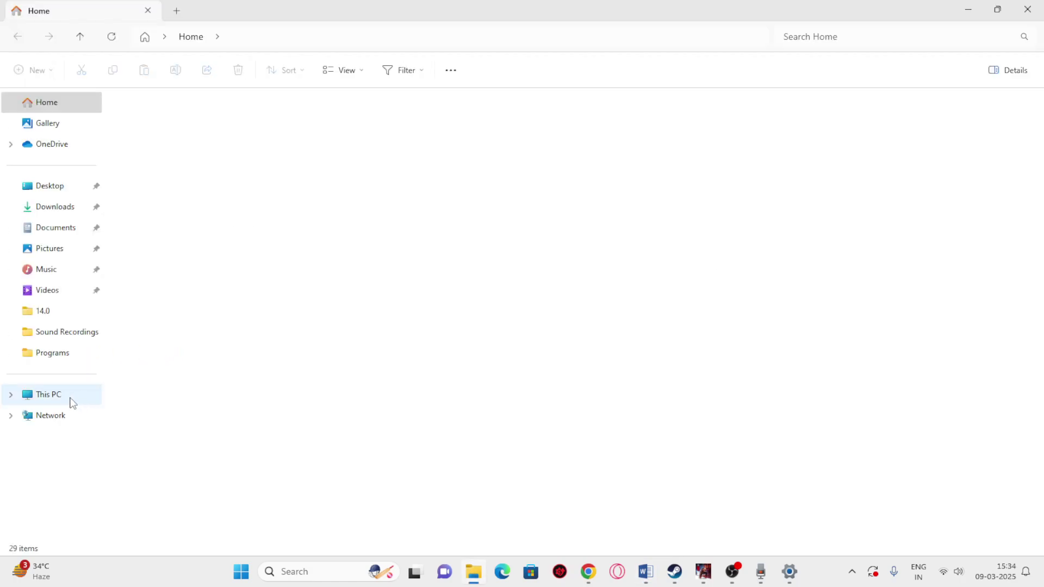
Open Config.ini from This PC > Documents > WWE2K25 in Notepad
left_click(72, 403)
left_click(71, 231)
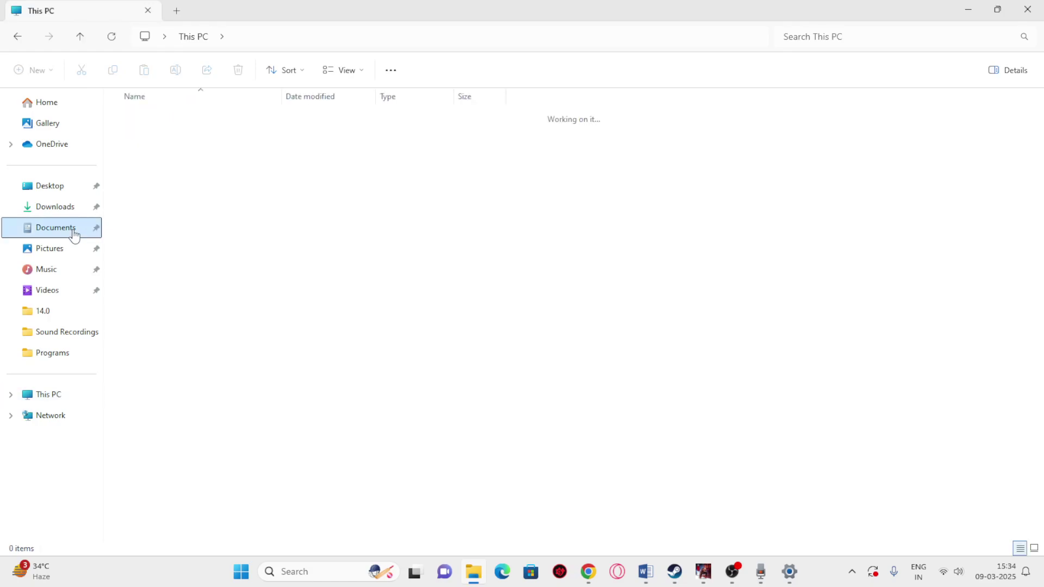
double_click(157, 195)
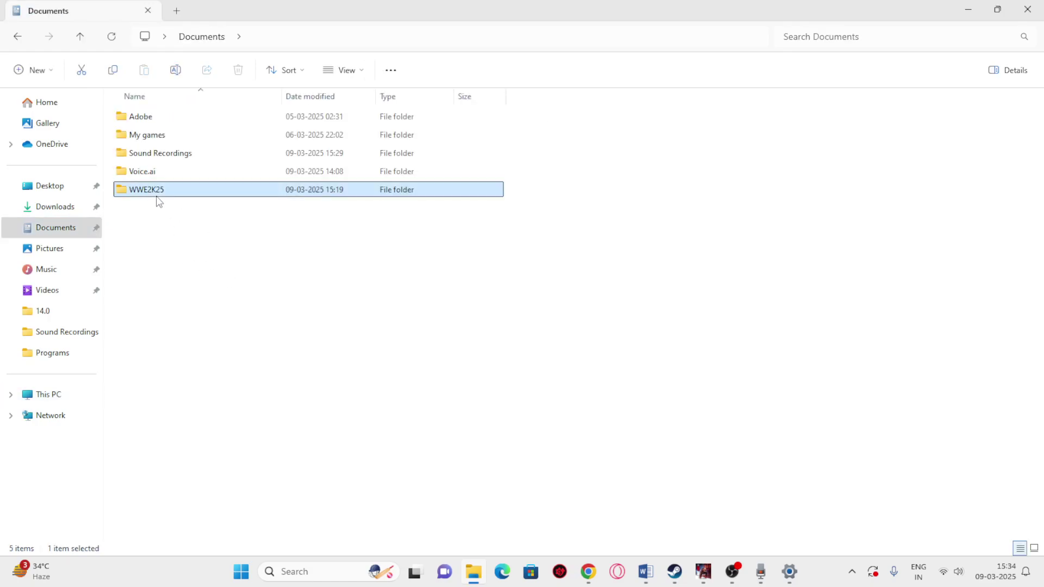
left_click(146, 117)
double_click(145, 116)
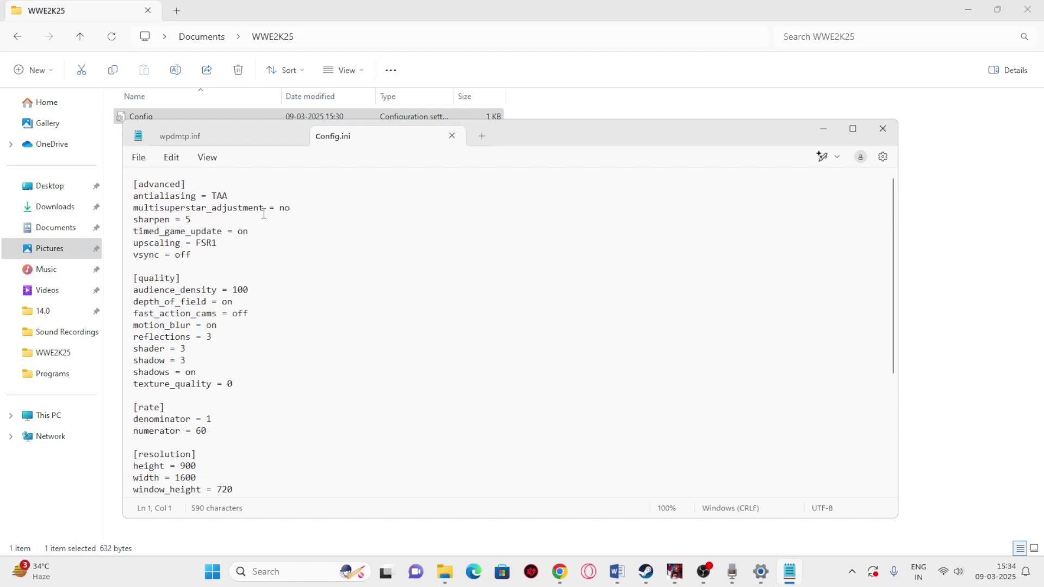
Set timed_game_update = off in Config.ini and save the file
scroll(243, 244, "down", 5)
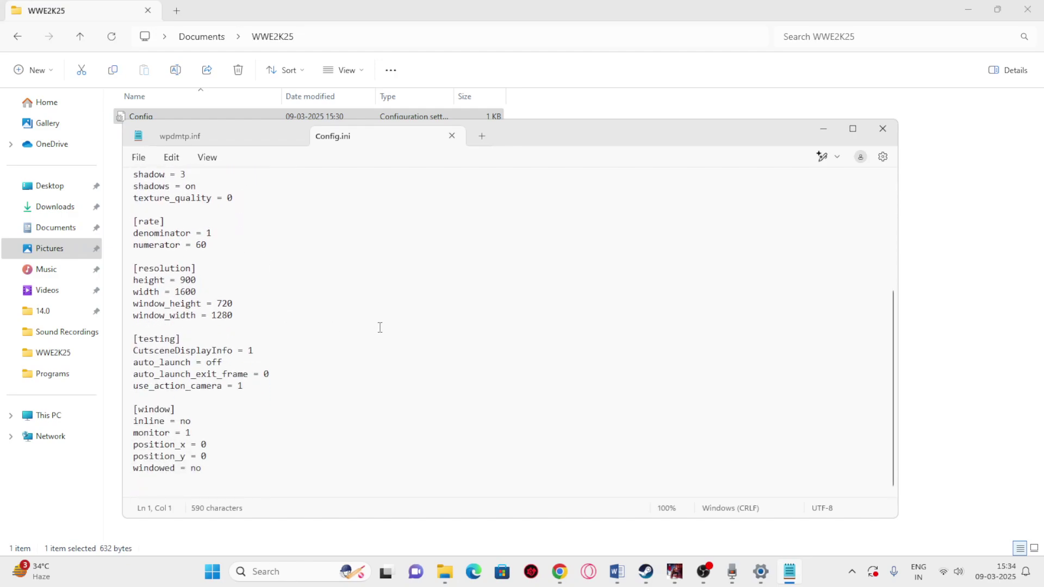
scroll(380, 328, "up", 5)
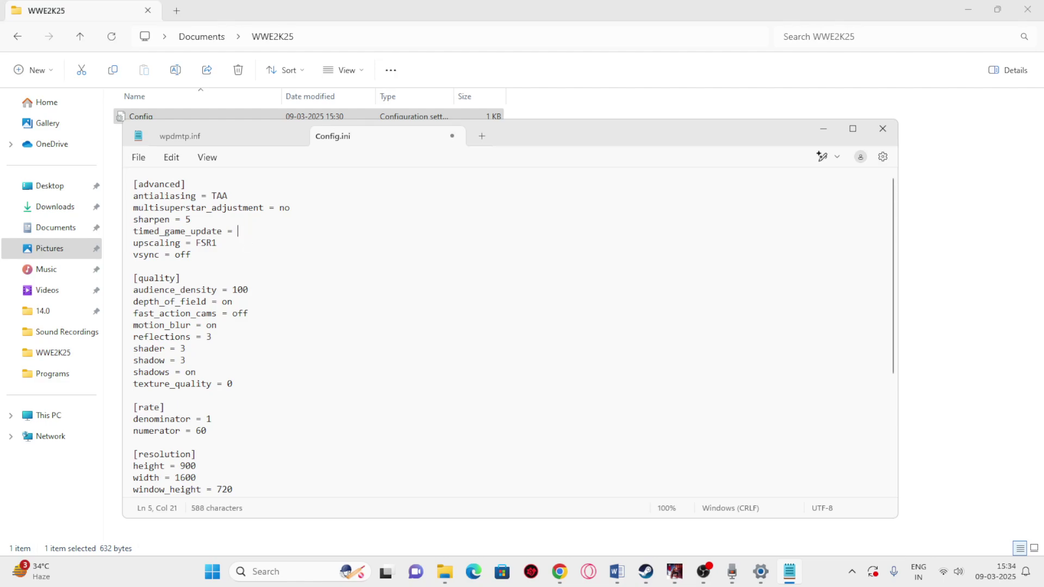
type("off")
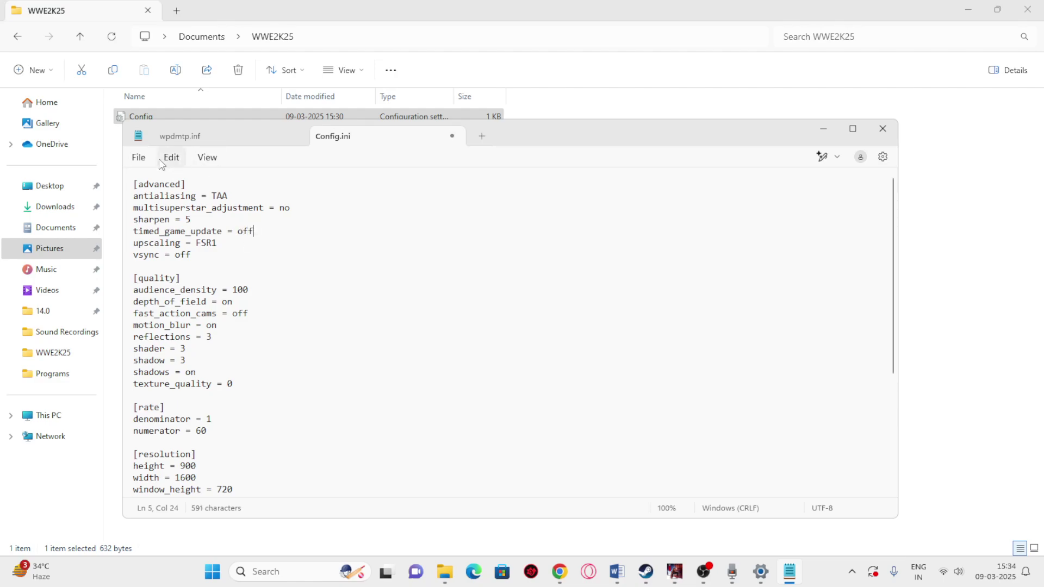
left_click(139, 157)
left_click(150, 243)
Close Notepad and File Explorer to return to the Word fix-steps document
left_click(882, 128)
left_click(1028, 9)
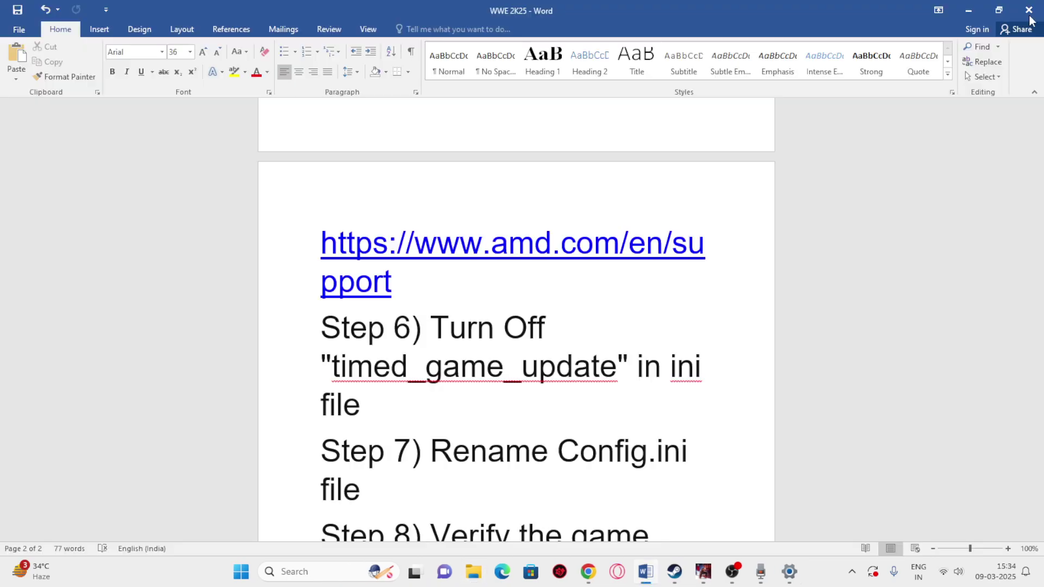
scroll(457, 448, "down", 3)
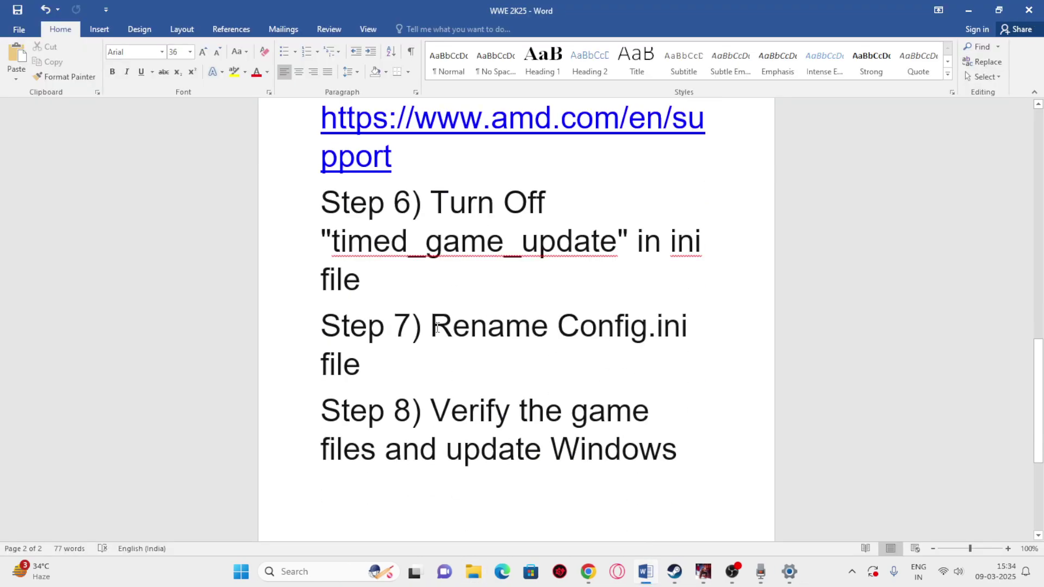
Highlight Step 7 'Rename Config.ini file' in Word, then reopen File Explorer
left_click_drag(437, 328, 702, 372)
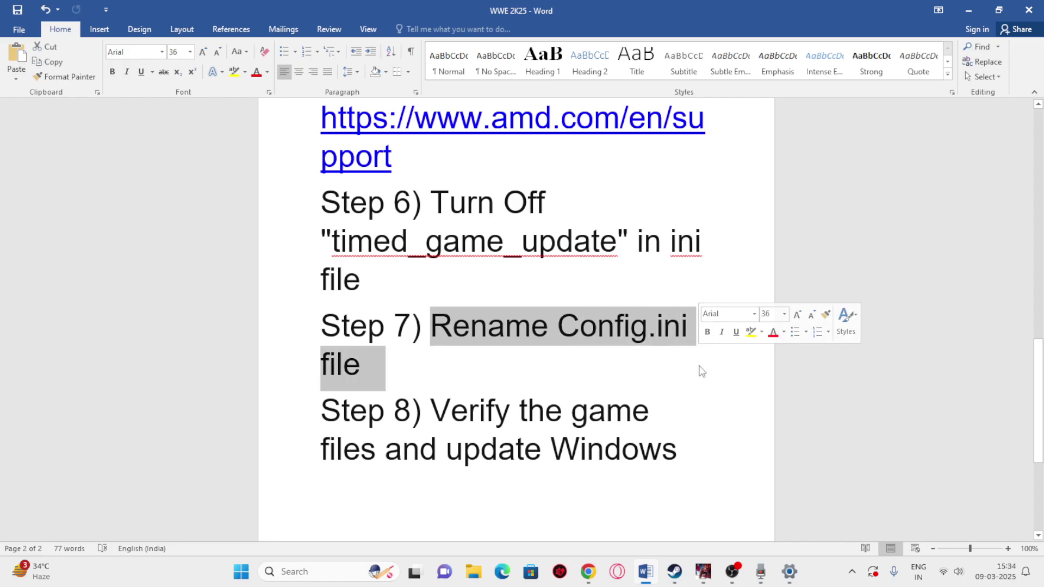
left_click(696, 384)
left_click(474, 573)
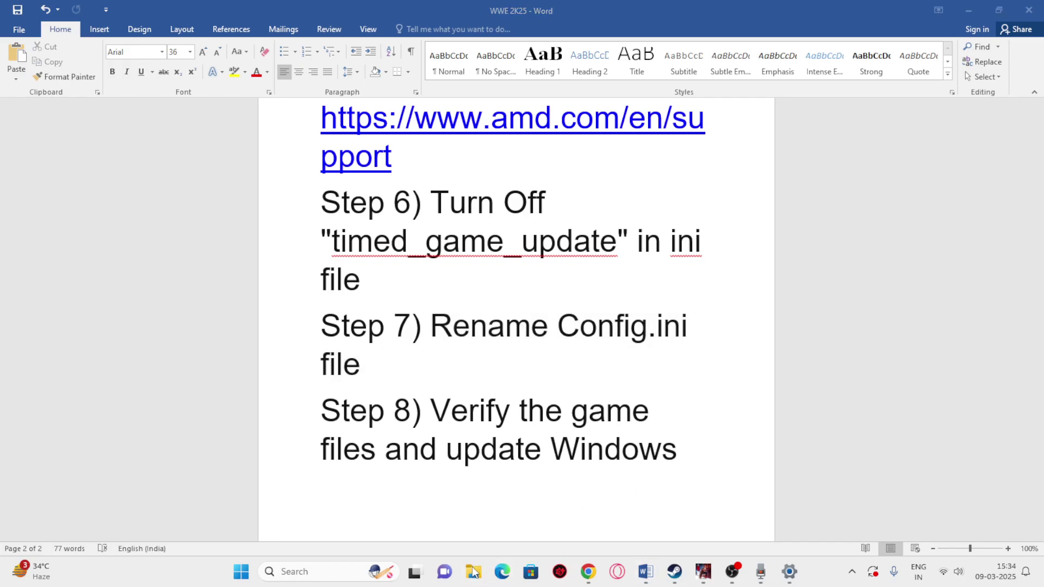
Go to This PC > Documents > WWE2K25 and put the Config file into rename mode
left_click(63, 416)
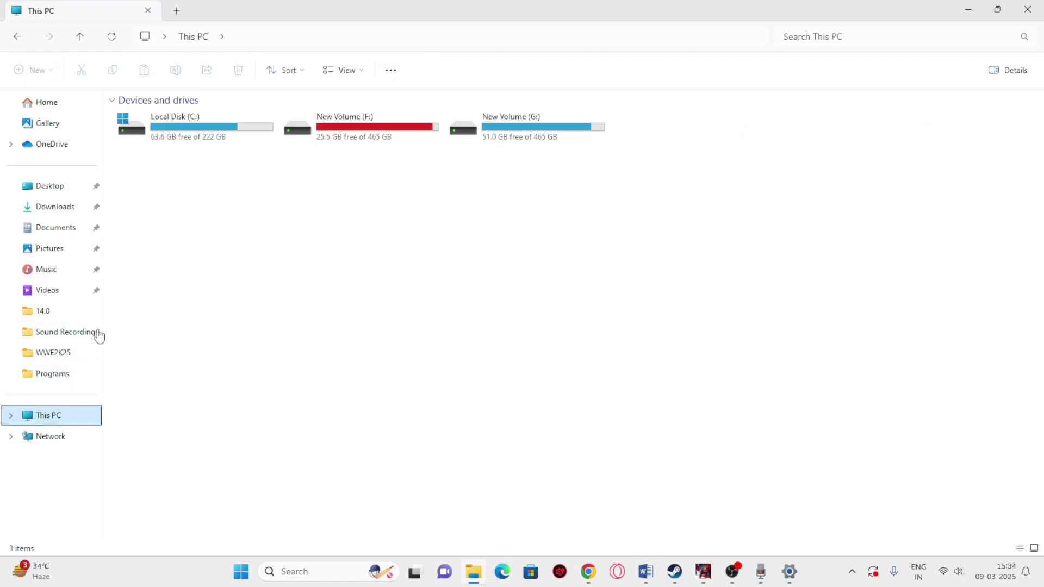
left_click(72, 228)
double_click(147, 189)
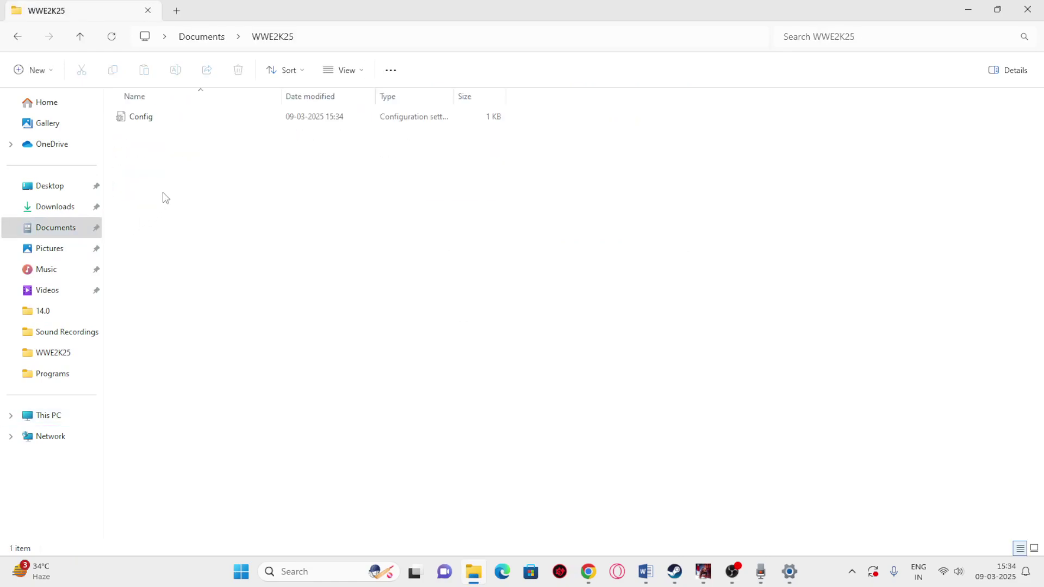
left_click(155, 129)
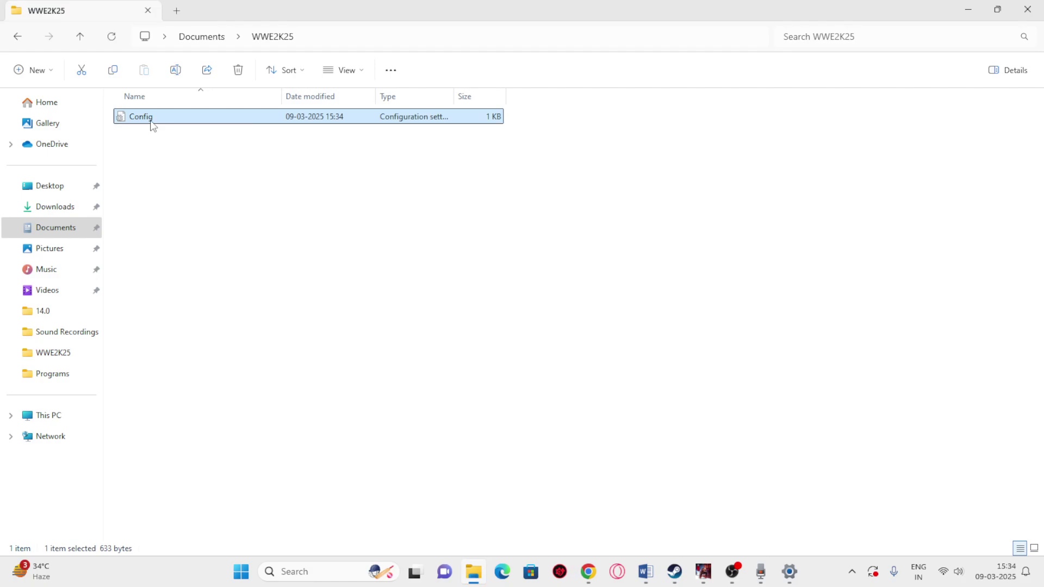
right_click(153, 126)
left_click(239, 364)
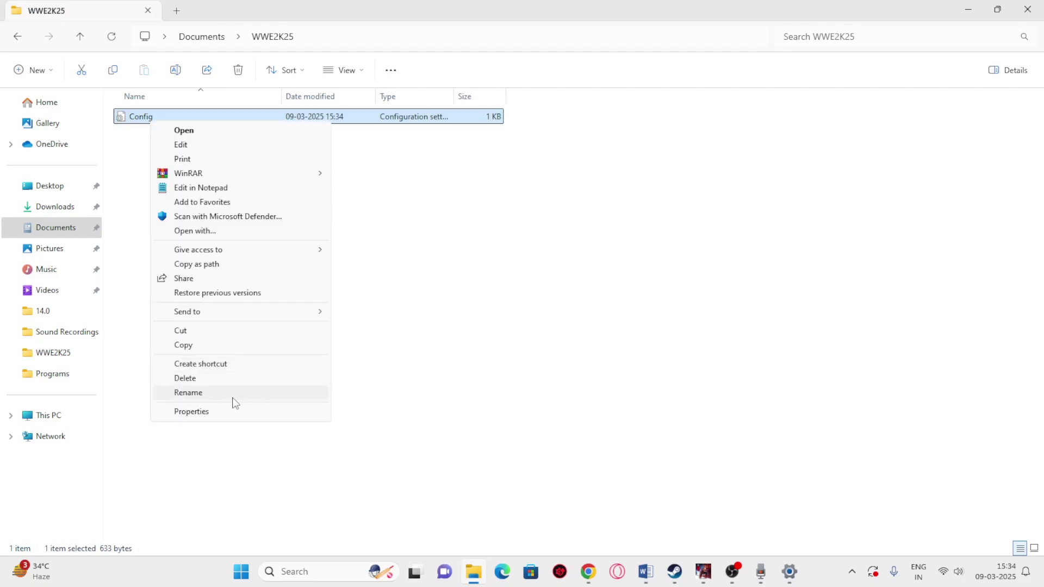
left_click(234, 400)
left_click(167, 116)
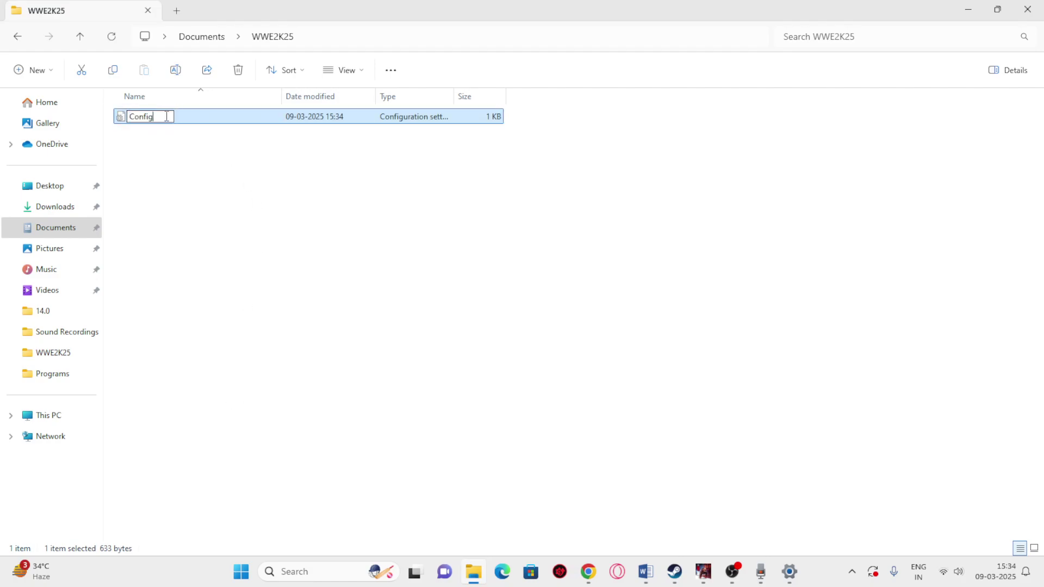